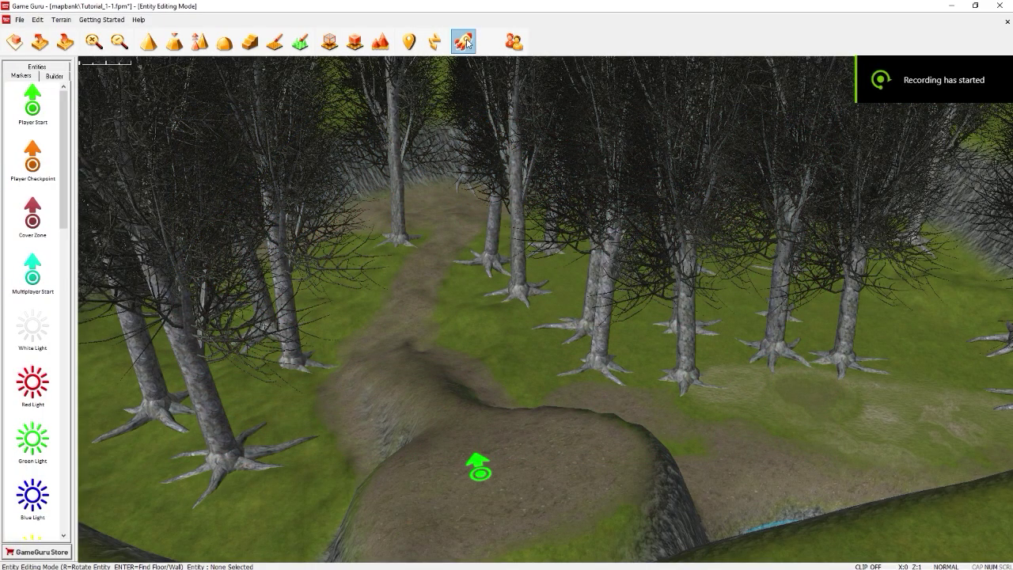
Run the level as a test game and walk through it to examine the forest, grass, clearing and pond.
left_click(465, 42)
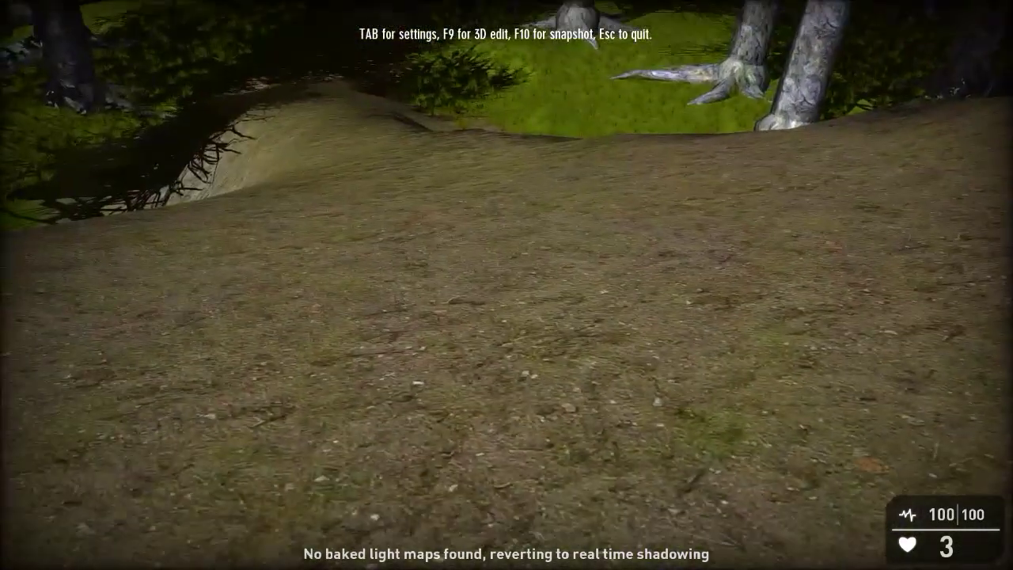
key("w")
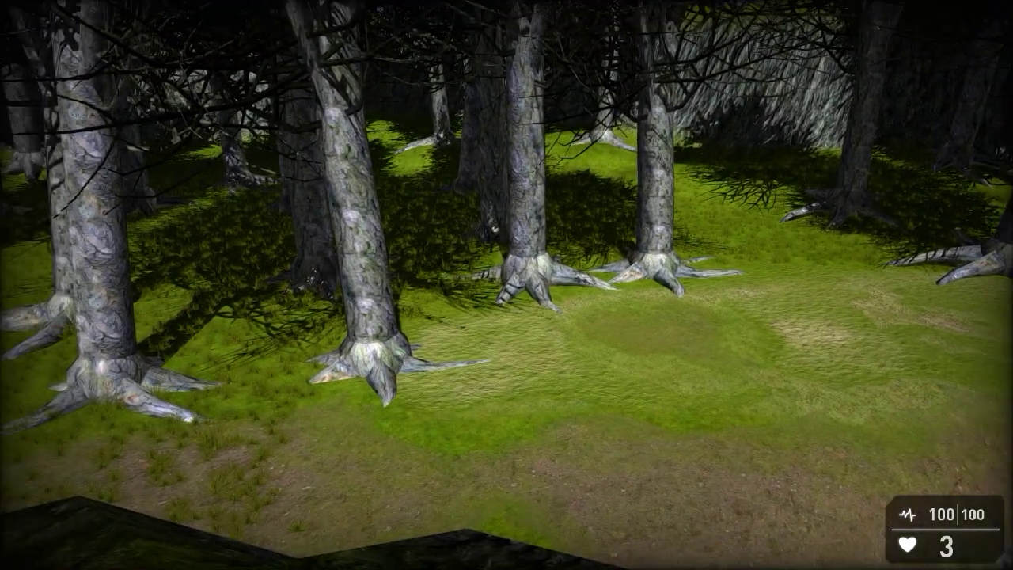
key("w")
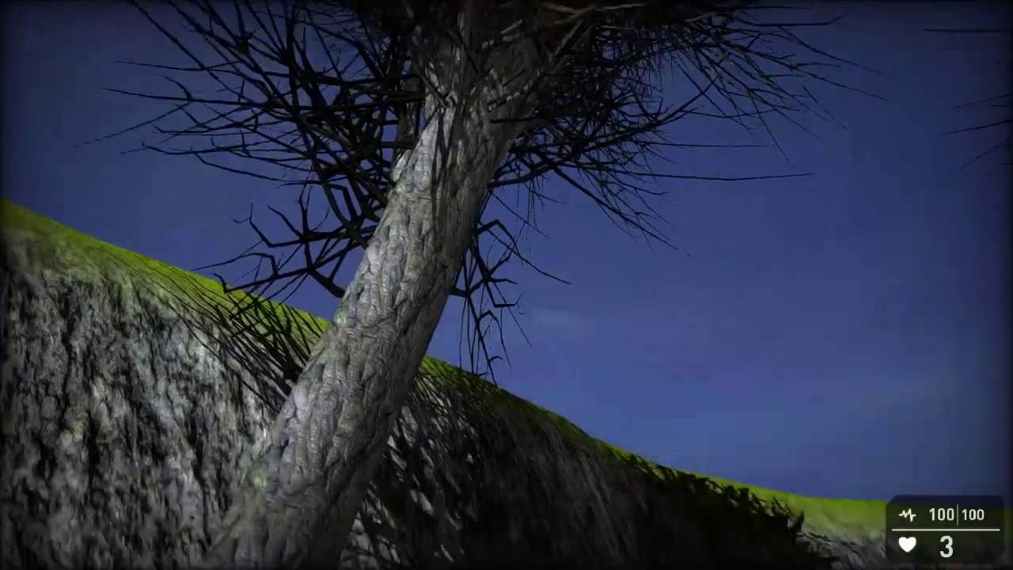
key("w")
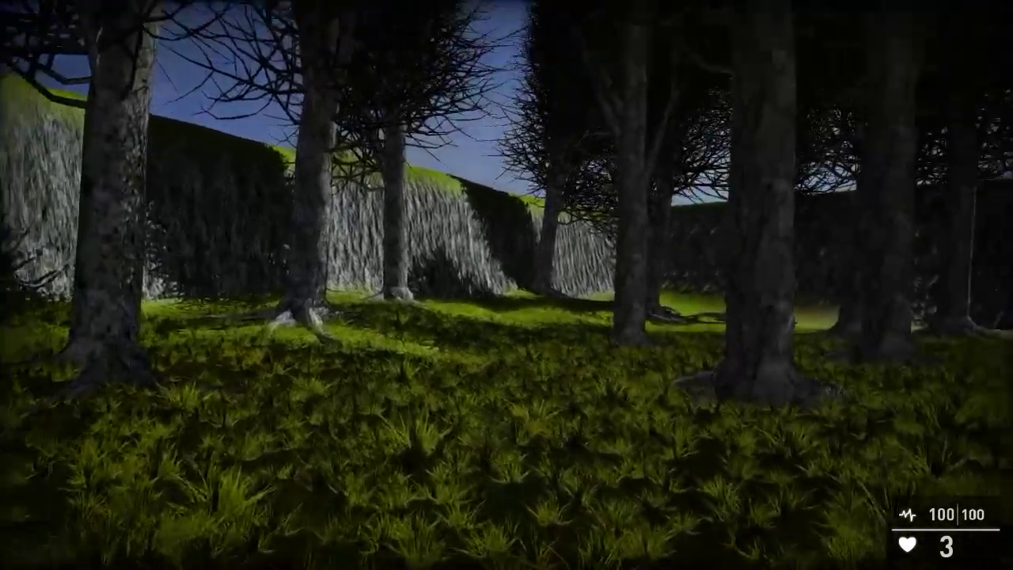
key("w")
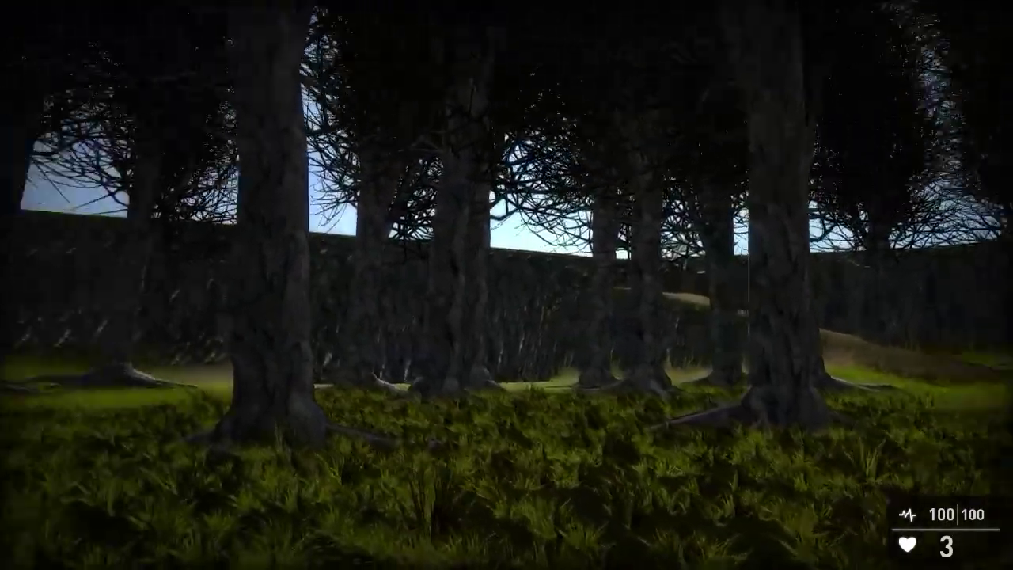
key("w")
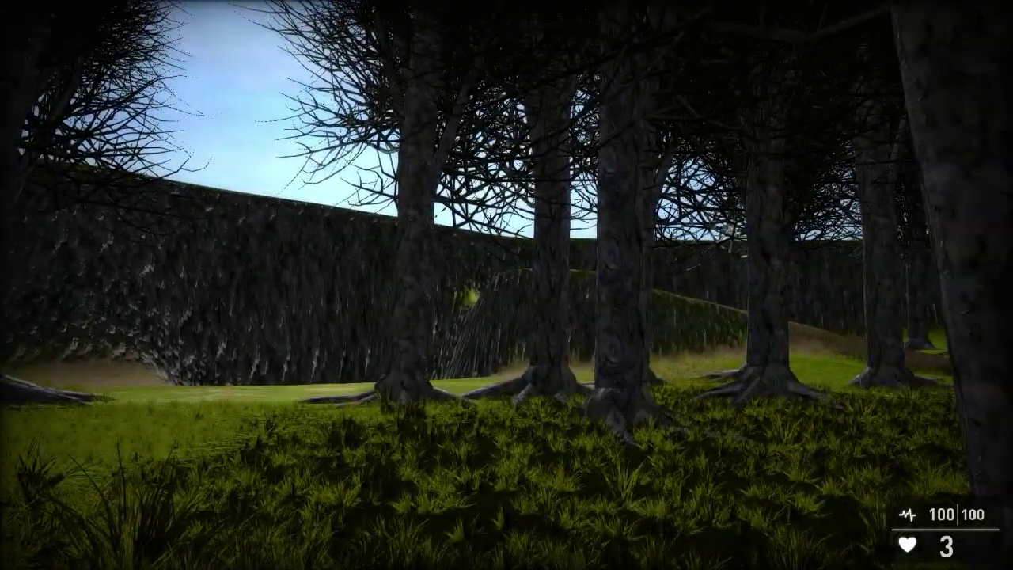
key("a")
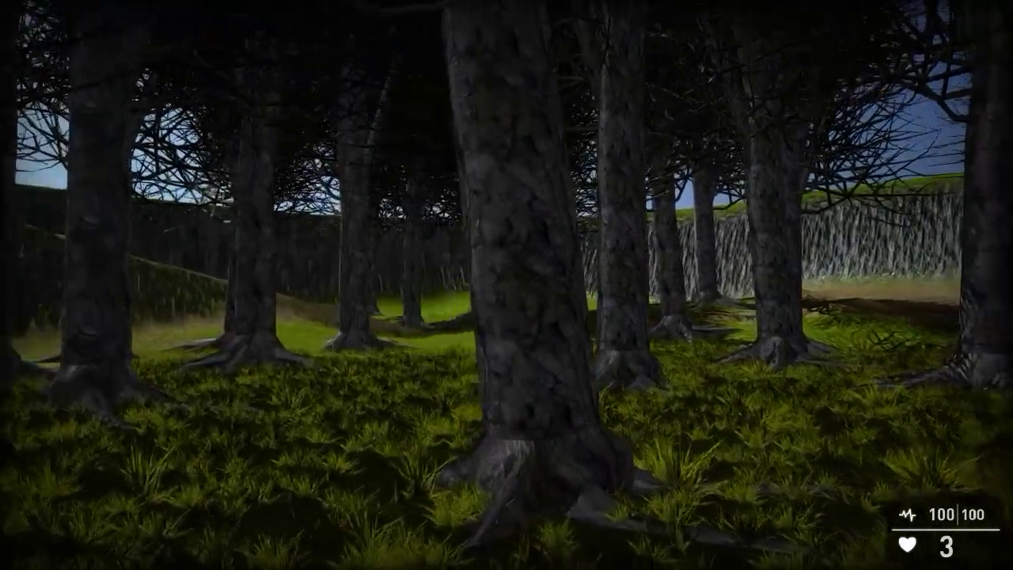
key("a")
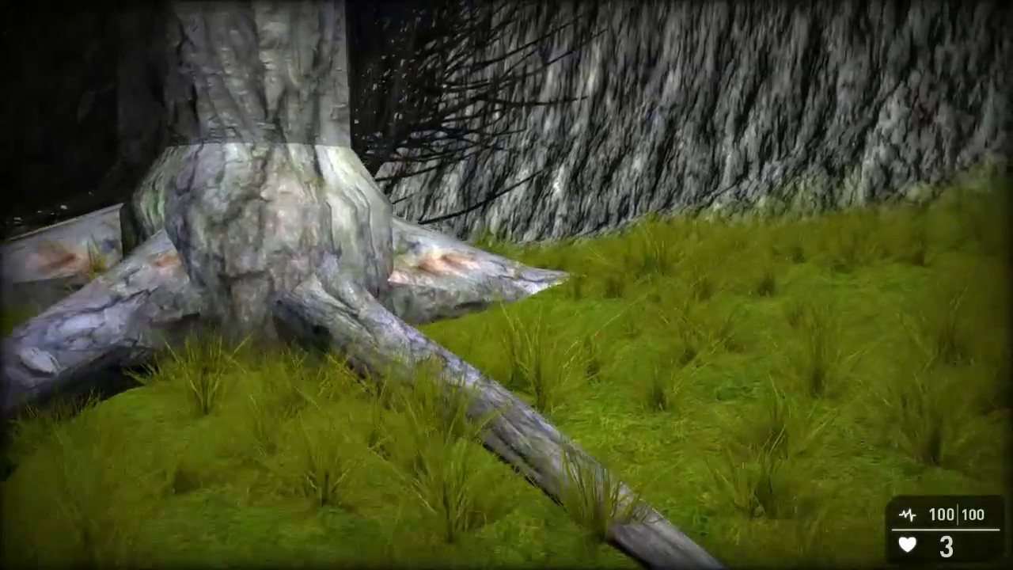
key("d")
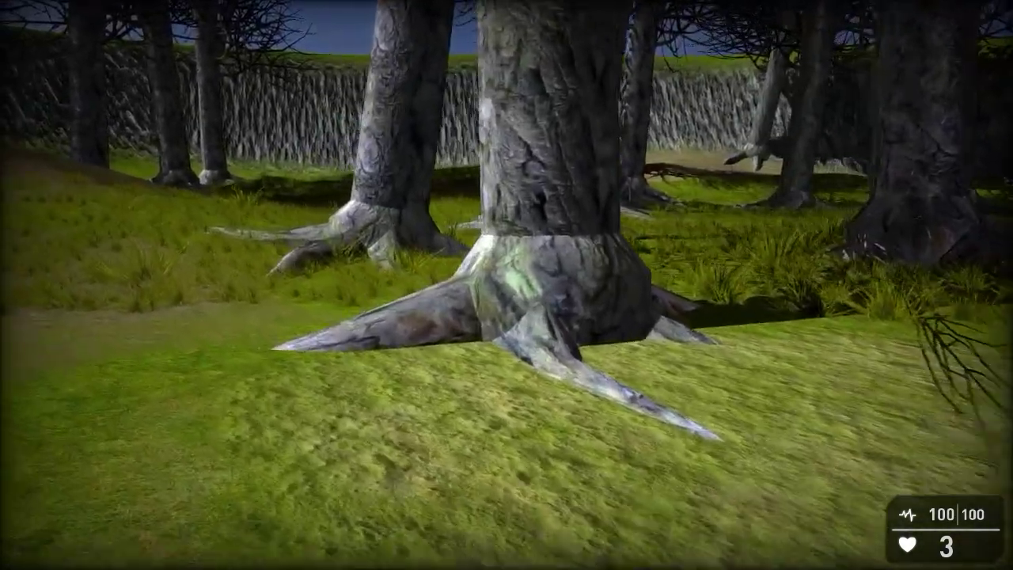
key("a")
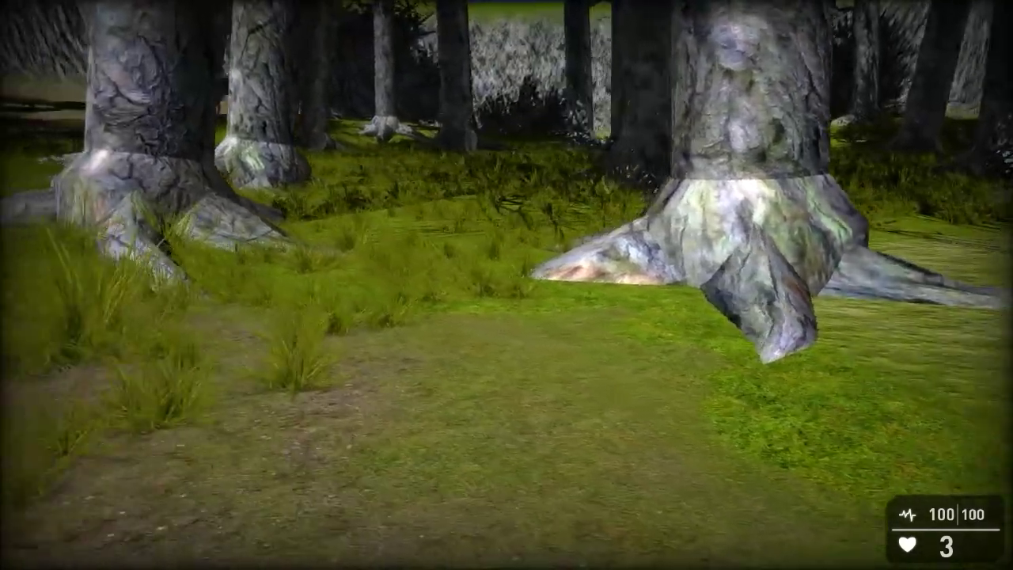
key("w")
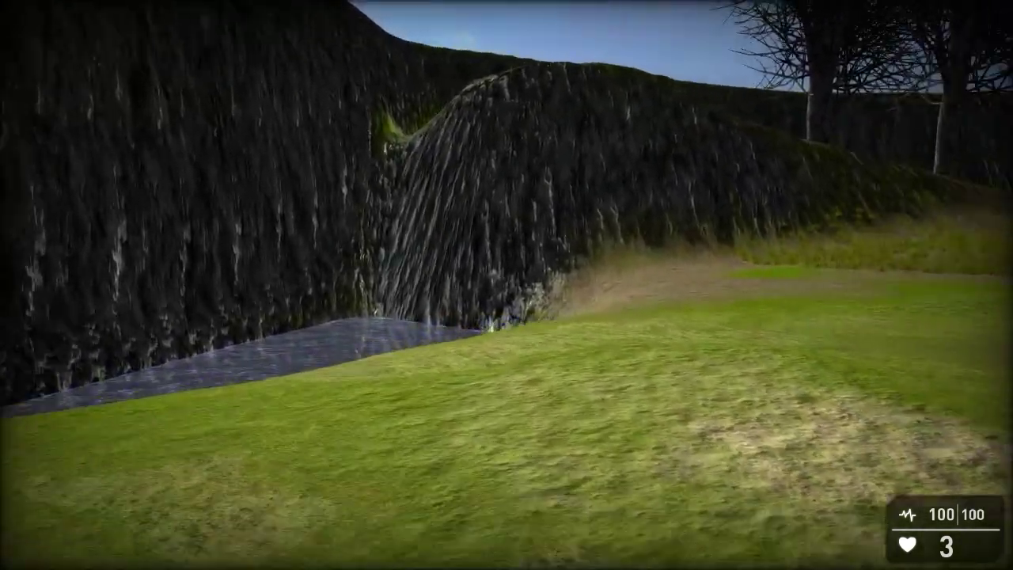
key("w")
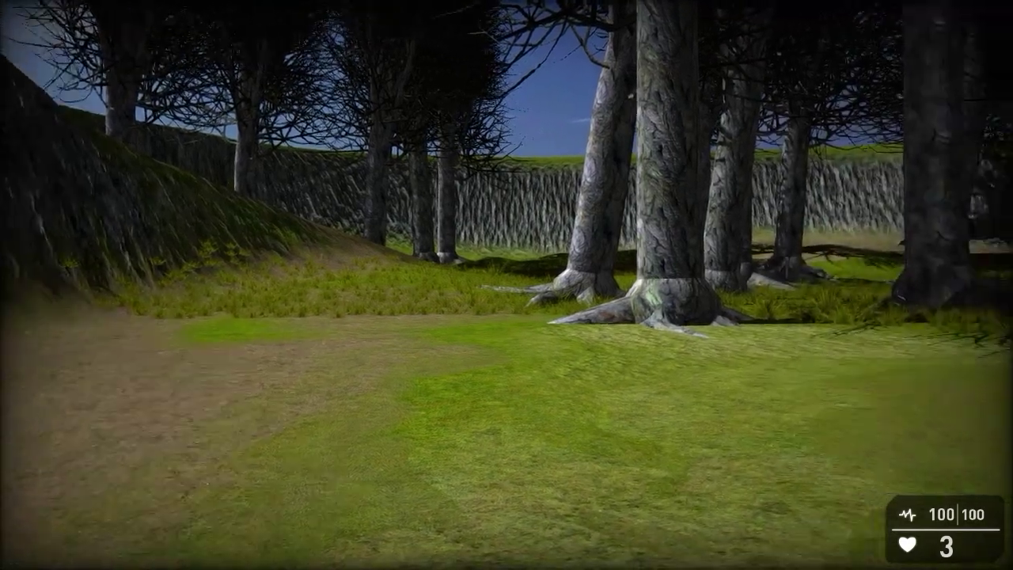
key("w")
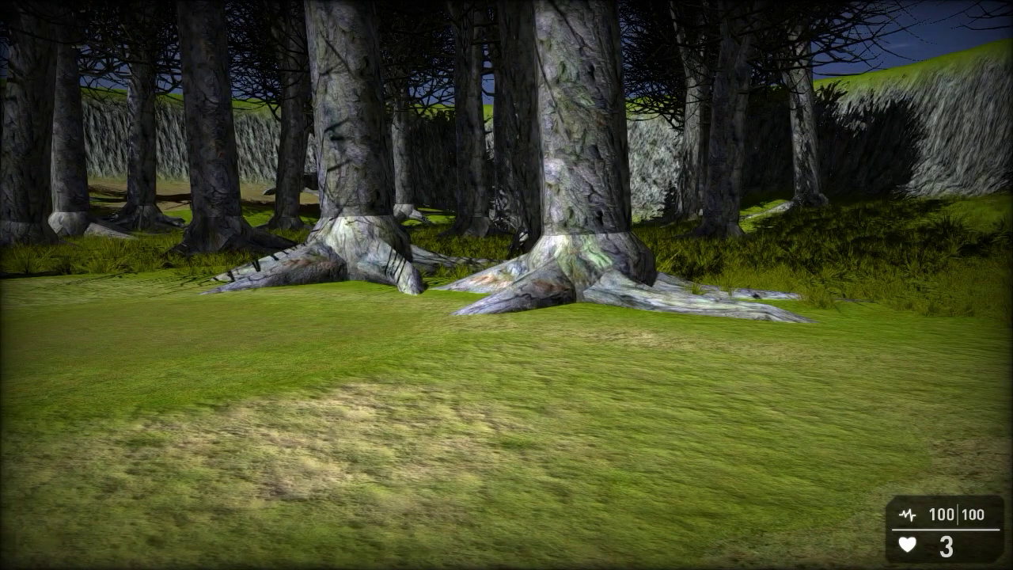
Switch the running level to 3D terrain editing, move into the forest and adjust the sculpting brush size.
key("Escape")
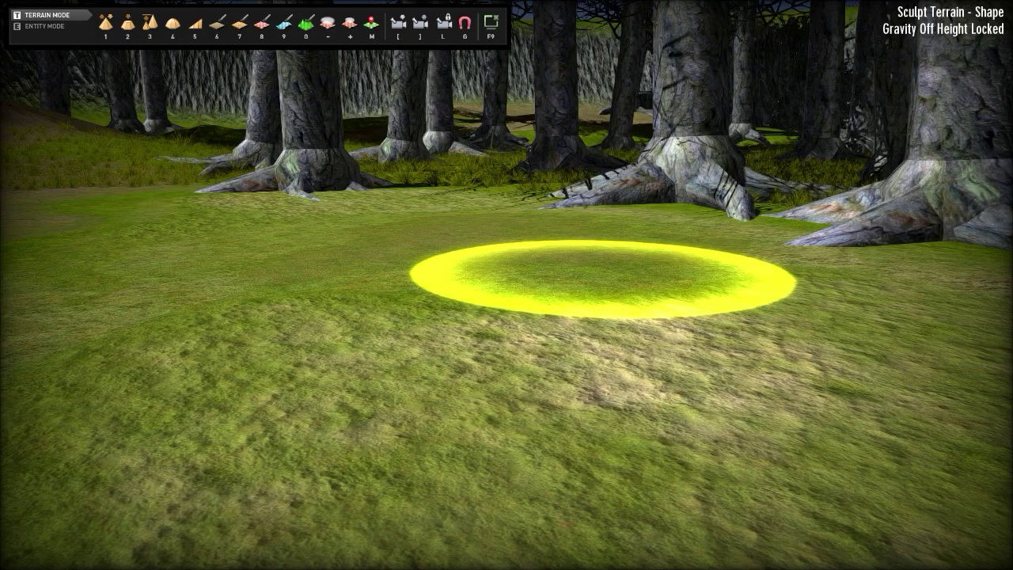
key("w")
right_click_drag(603, 277, 548, 269)
key("w")
key("w")
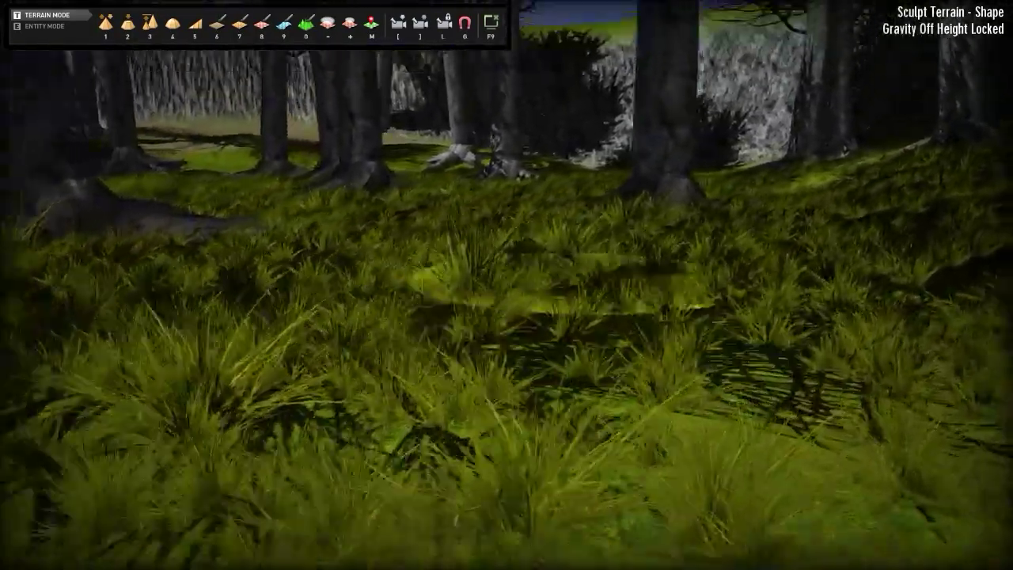
key("w")
key("d")
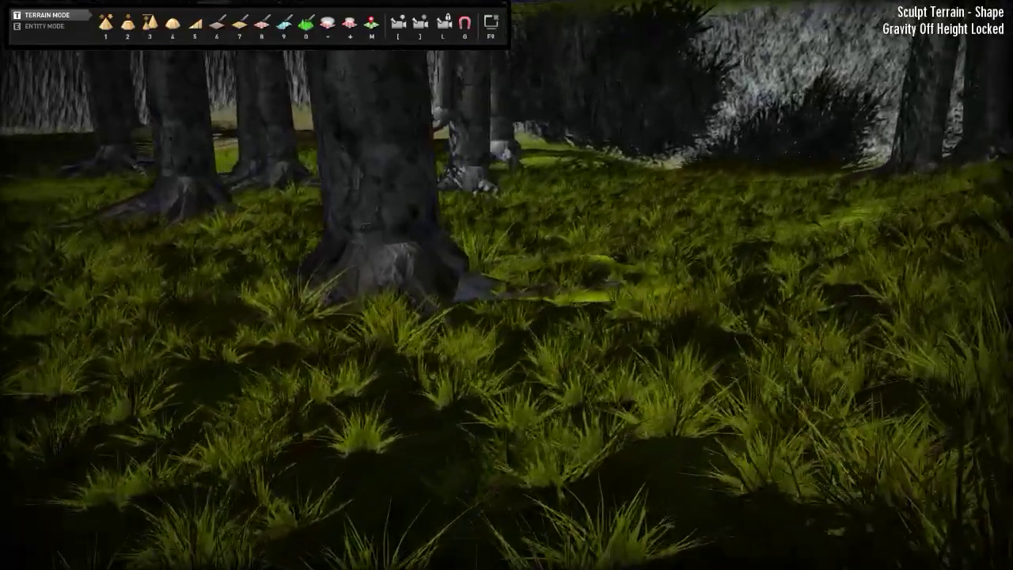
key("d")
key("plus")
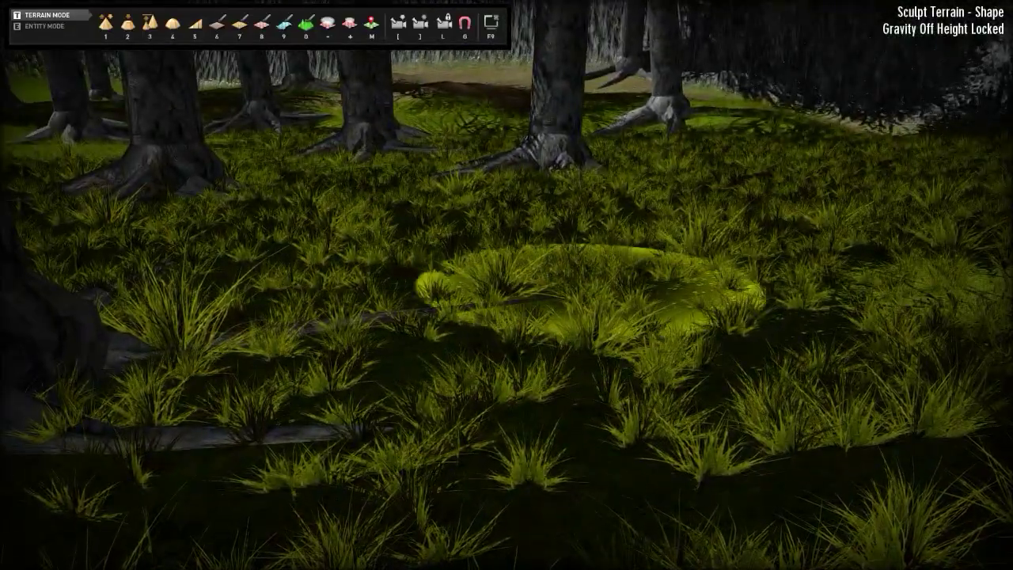
key("plus")
key("minus")
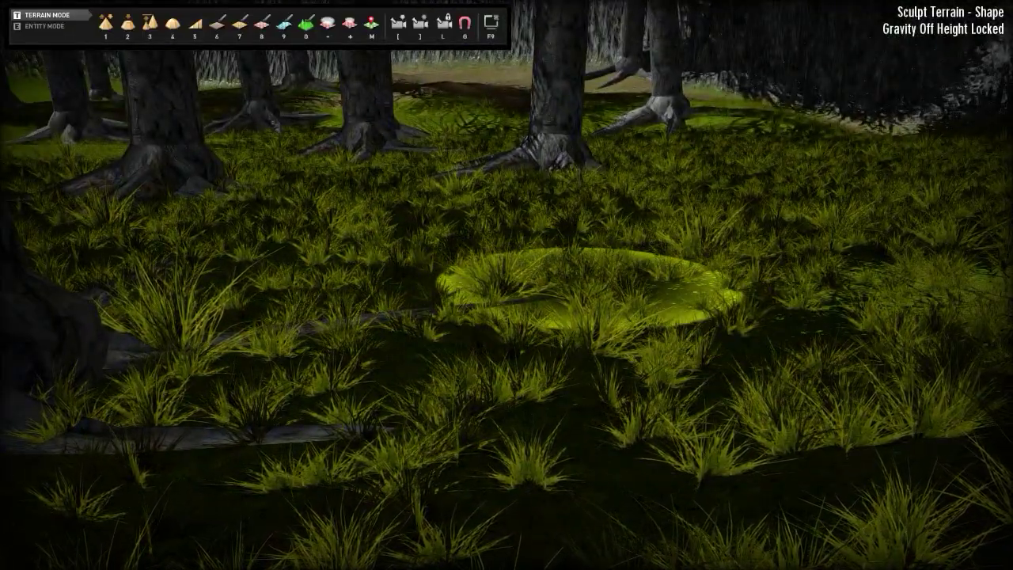
Choose the grass paint mode and paint grass around the base of the nearest tree at the clearing's edge.
mouse_move(590, 287)
right_mouse_down()
mouse_move(566, 301)
mouse_move(468, 308)
mouse_move(567, 276)
mouse_move(536, 271)
mouse_move(564, 269)
mouse_move(545, 261)
mouse_move(530, 287)
mouse_move(538, 314)
right_mouse_up()
key("w")
key("a")
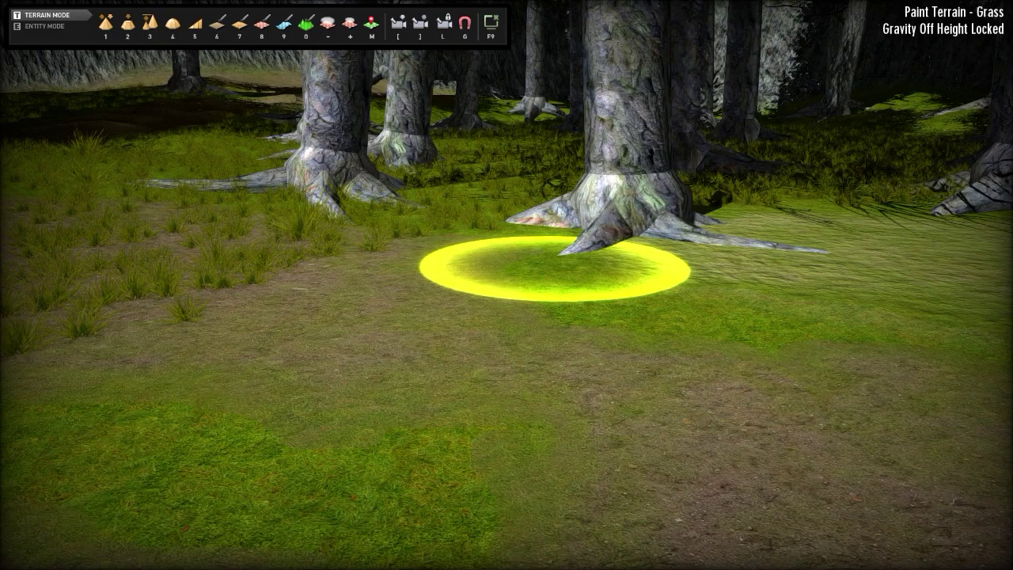
mouse_move(555, 269)
right_mouse_down()
mouse_move(490, 233)
mouse_move(557, 249)
mouse_move(643, 294)
right_mouse_up()
left_click_drag(548, 270, 534, 267)
right_click_drag(643, 293, 693, 297)
left_click_drag(534, 267, 550, 267)
right_click_drag(694, 297, 766, 273)
left_click_drag(551, 268, 531, 266)
right_click_drag(767, 273, 768, 250)
left_click_drag(531, 267, 550, 273)
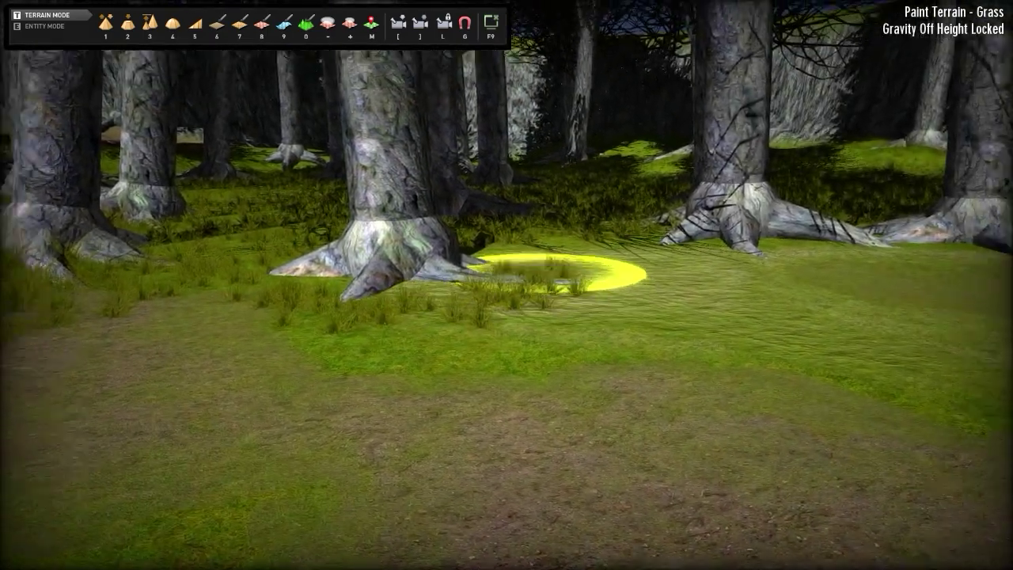
Fill in grass on the bare ground between the two nearest trees beside the dirt patch.
right_click_drag(552, 273, 487, 272)
left_click_drag(552, 273, 549, 269)
right_click_drag(486, 273, 155, 272)
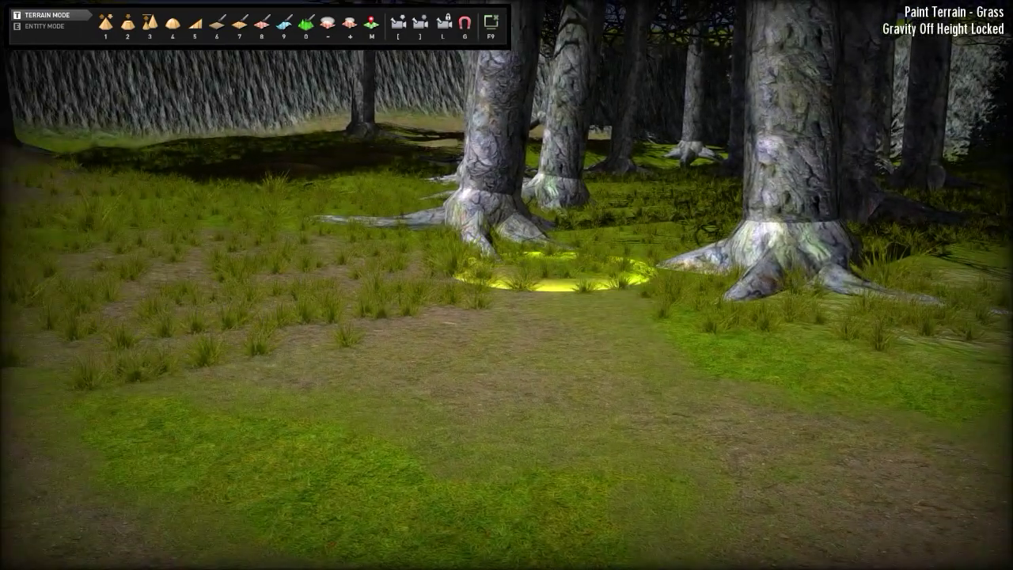
right_click_drag(555, 271, 764, 272)
mouse_move(554, 272)
right_mouse_down()
mouse_move(640, 274)
mouse_move(636, 296)
right_mouse_up()
left_click_drag(547, 277, 553, 268)
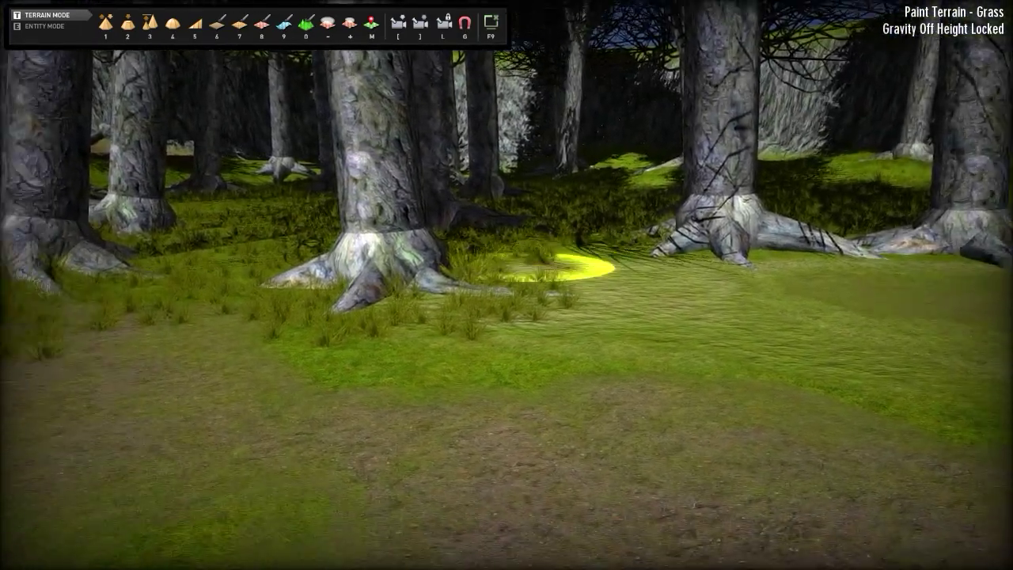
Continue painting grass along the clearing's edge in front of the next two trees.
right_click_drag(516, 266, 627, 257)
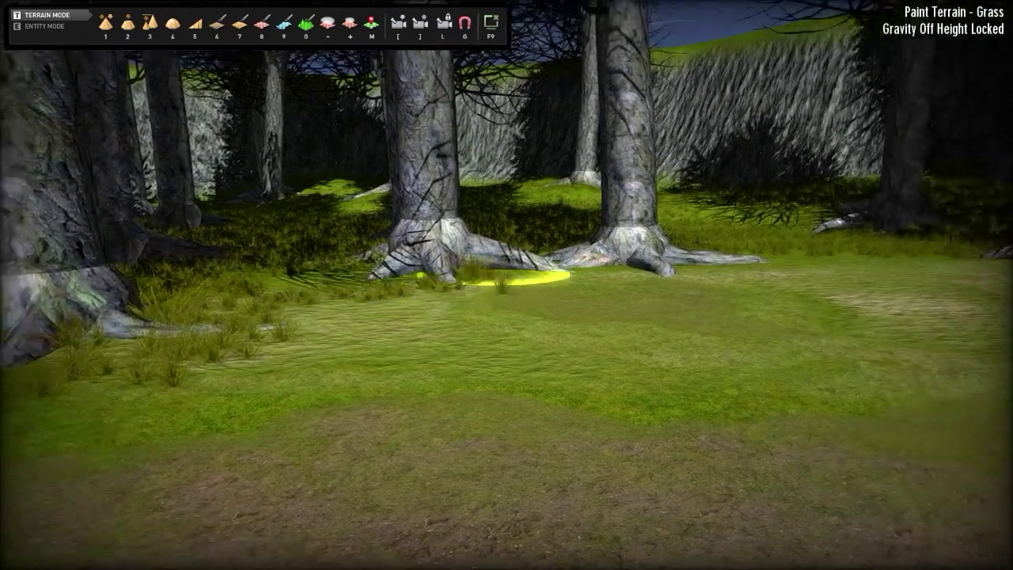
mouse_move(507, 274)
right_mouse_down()
mouse_move(711, 247)
mouse_move(580, 295)
right_mouse_up()
left_click_drag(510, 286, 515, 268)
right_click_drag(581, 294, 432, 296)
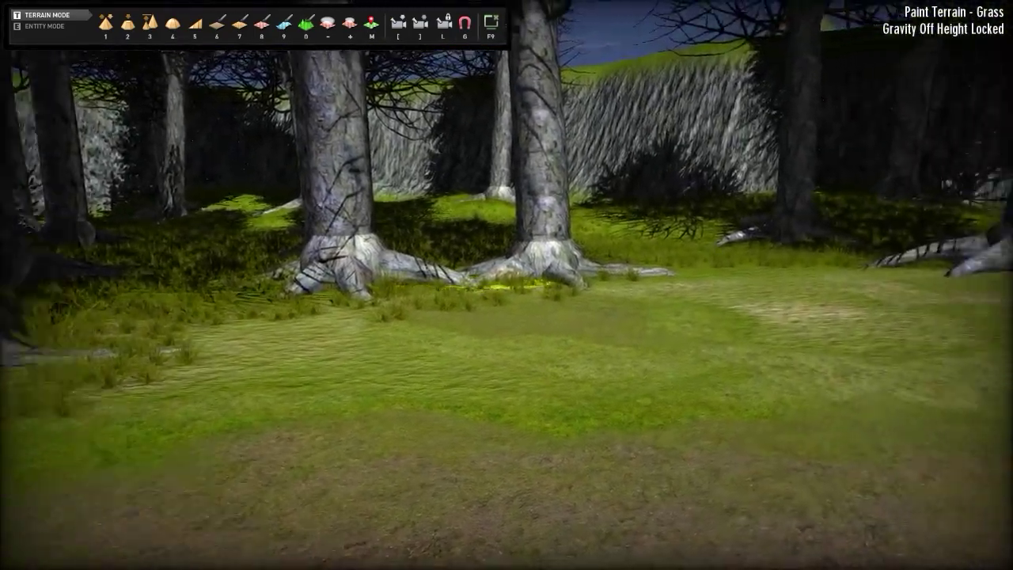
right_click_drag(511, 285, 641, 270)
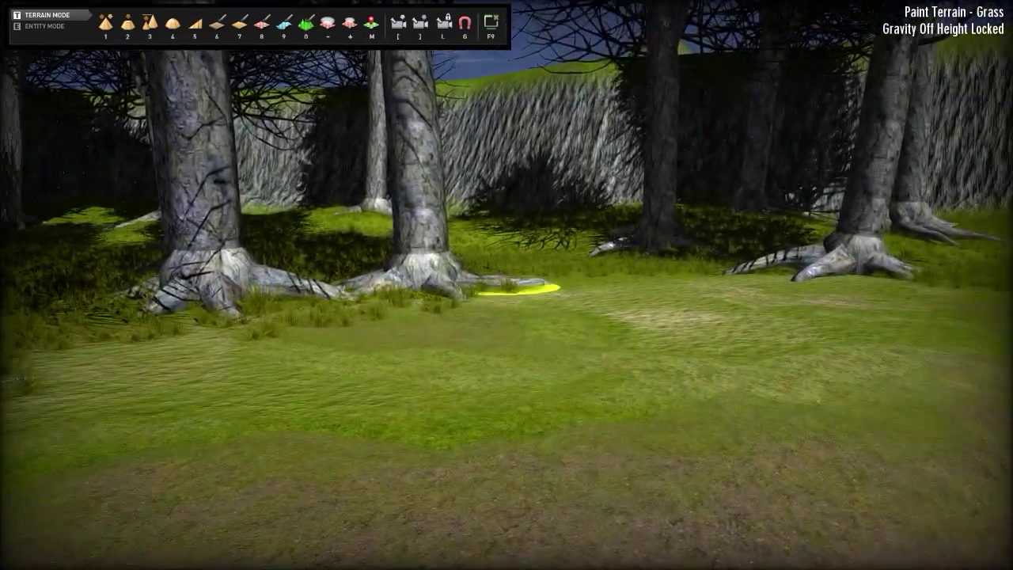
left_click(517, 299)
mouse_move(511, 288)
right_mouse_down()
mouse_move(520, 271)
mouse_move(570, 321)
mouse_move(720, 329)
right_mouse_up()
left_click(508, 316)
Paint grass around the roots of the leaning tree at the far side of the clearing.
key("w")
right_click_drag(483, 297, 633, 293)
key("w")
right_click_drag(483, 273, 376, 300)
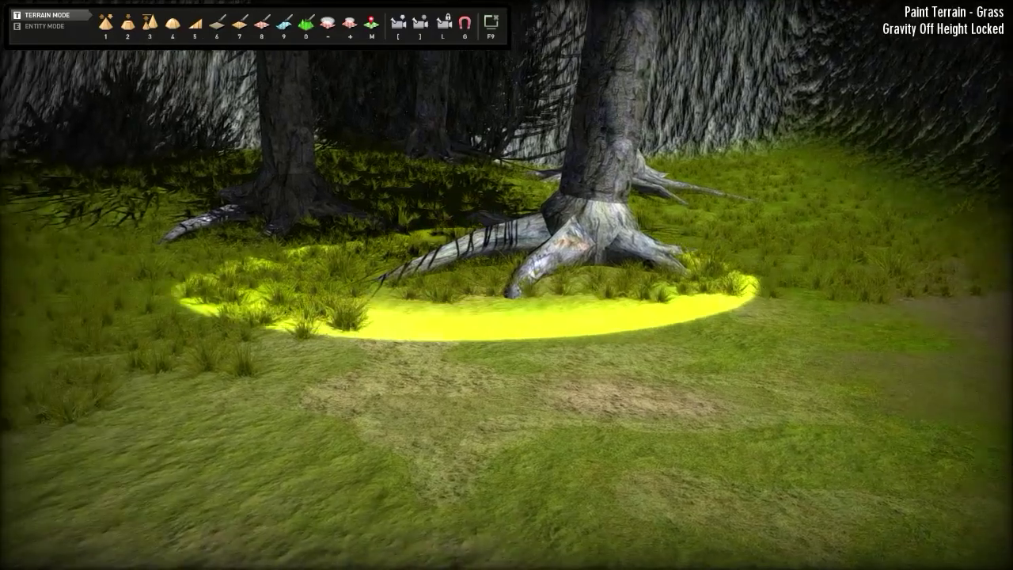
left_click(475, 293)
Paint a patch of grass on the dirt bank beside the pond.
mouse_move(475, 293)
right_mouse_down()
mouse_move(214, 305)
mouse_move(15, 297)
right_mouse_up()
left_click(514, 308)
right_click_drag(506, 301, 123, 300)
left_click(538, 297)
mouse_move(539, 299)
right_mouse_down()
mouse_move(483, 297)
mouse_move(918, 298)
mouse_move(443, 303)
mouse_move(190, 349)
mouse_move(364, 326)
mouse_move(174, 382)
mouse_move(340, 345)
right_mouse_up()
left_click(538, 294)
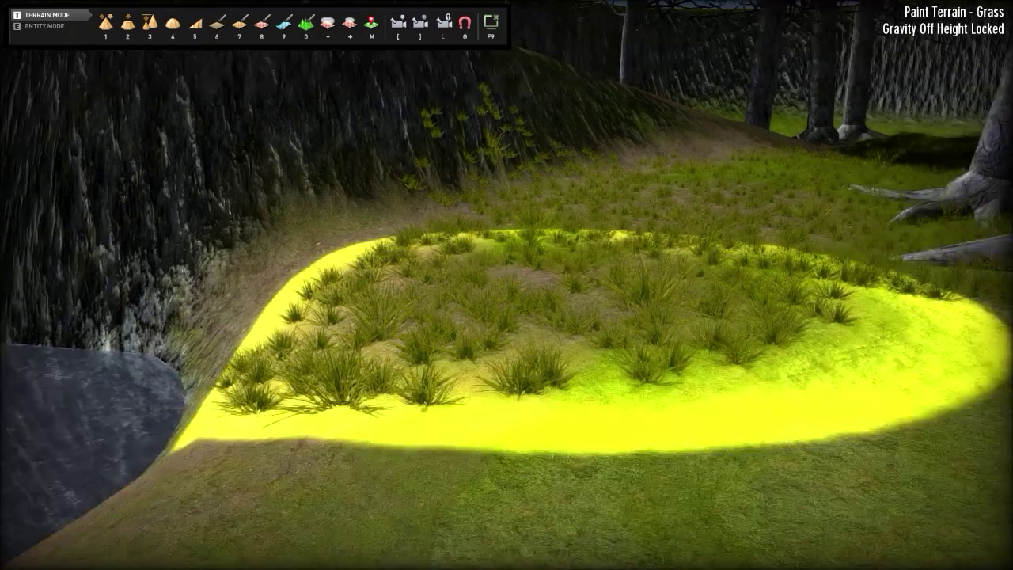
Erase the grass patch painted on the dirt bank beside the pond.
right_click_drag(539, 305, 491, 296)
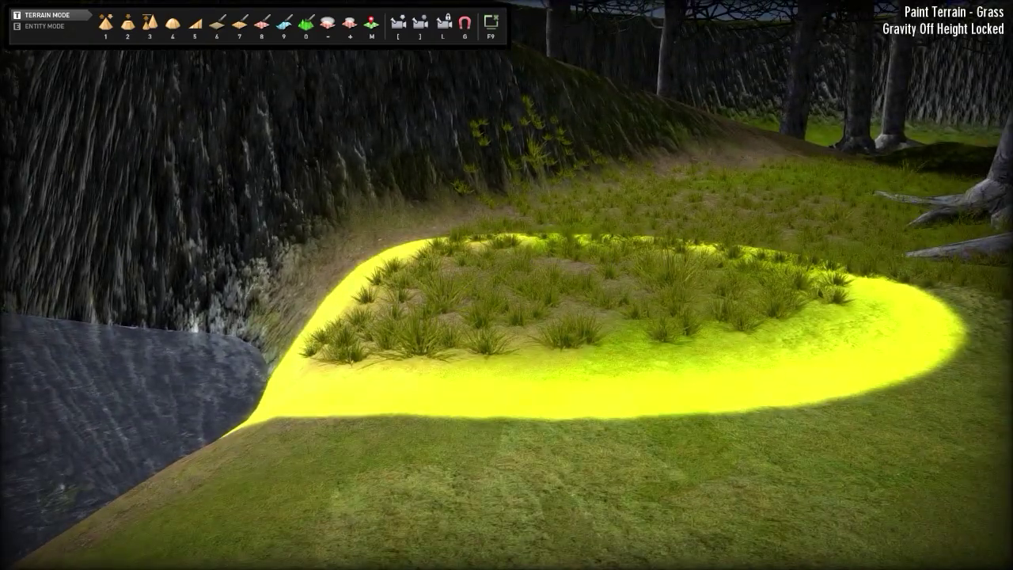
right_click_drag(586, 305, 546, 336)
mouse_move(546, 337)
left_mouse_down("shift")
mouse_move(522, 297)
mouse_move(562, 333)
left_mouse_up("shift")
mouse_move(562, 333)
right_mouse_down()
mouse_move(574, 312)
mouse_move(519, 268)
mouse_move(538, 274)
mouse_move(536, 293)
mouse_move(542, 262)
mouse_move(558, 263)
right_mouse_up()
Review the painted grass around the tree roots and along the edge of the clearing.
key("w")
mouse_move(546, 301)
right_mouse_down()
mouse_move(640, 264)
mouse_move(590, 287)
mouse_move(607, 316)
mouse_move(601, 283)
mouse_move(489, 339)
mouse_move(561, 345)
mouse_move(599, 281)
mouse_move(479, 348)
mouse_move(589, 301)
mouse_move(567, 289)
mouse_move(457, 354)
mouse_move(556, 304)
mouse_move(878, 296)
mouse_move(855, 342)
right_mouse_up()
key("w")
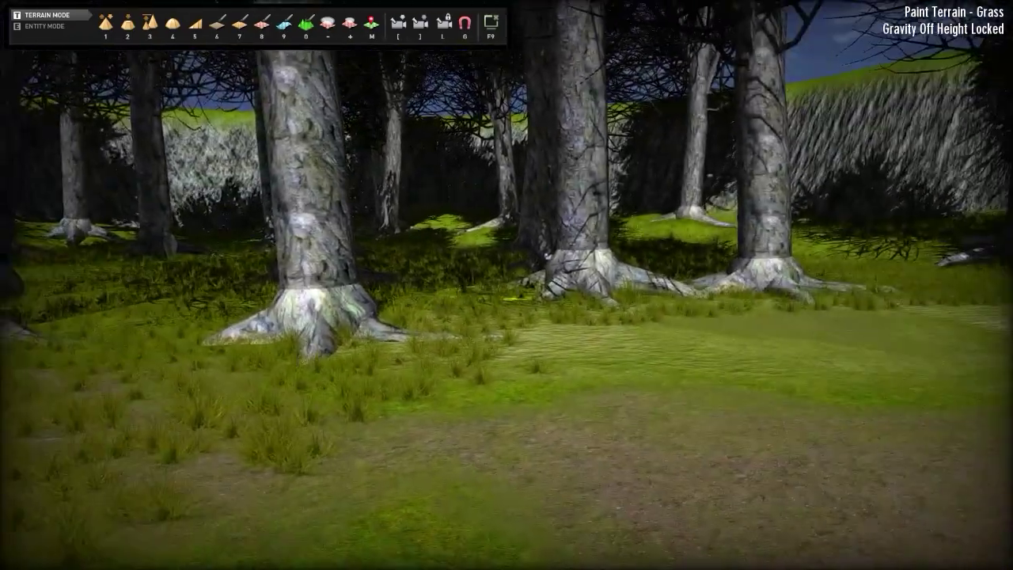
key("w")
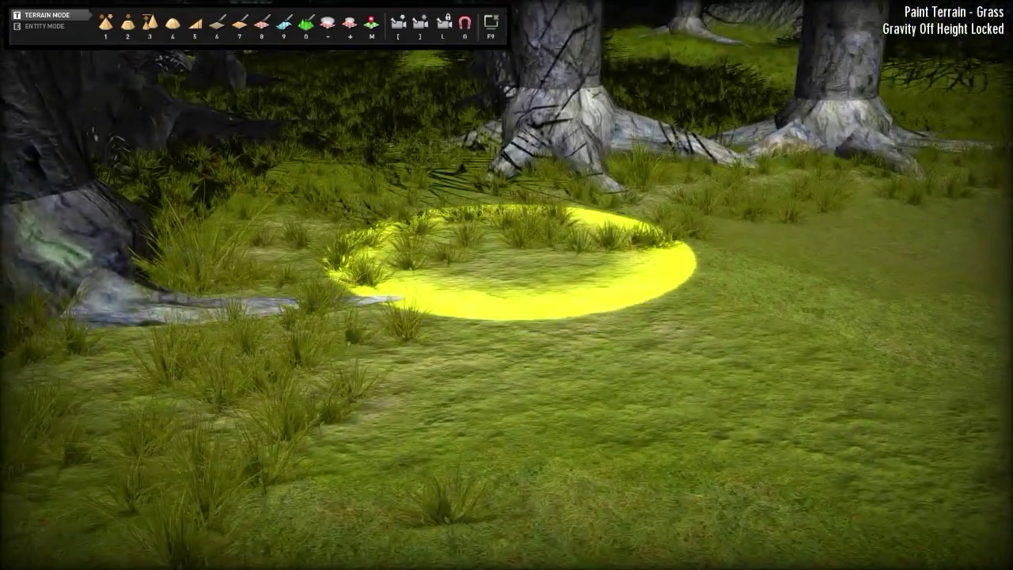
mouse_move(538, 305)
right_mouse_down()
mouse_move(432, 305)
mouse_move(475, 309)
right_mouse_up()
key("w")
mouse_move(491, 273)
right_mouse_down()
mouse_move(855, 273)
mouse_move(578, 273)
right_mouse_up()
key("w")
right_click_drag(510, 265, 926, 273)
key("w")
right_click_drag(433, 273, 602, 246)
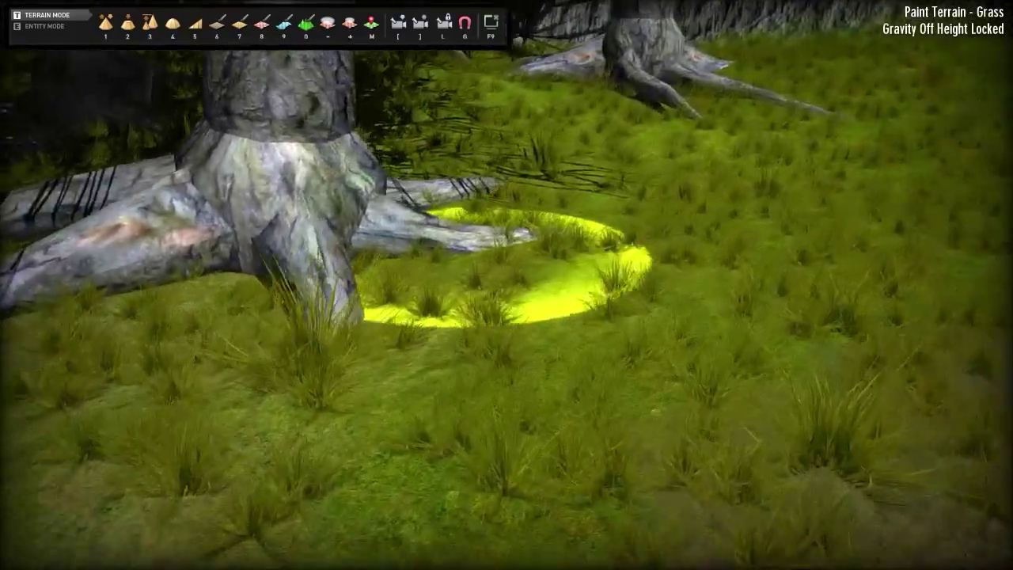
key("w")
right_click_drag(507, 267, 55, 270)
key("s")
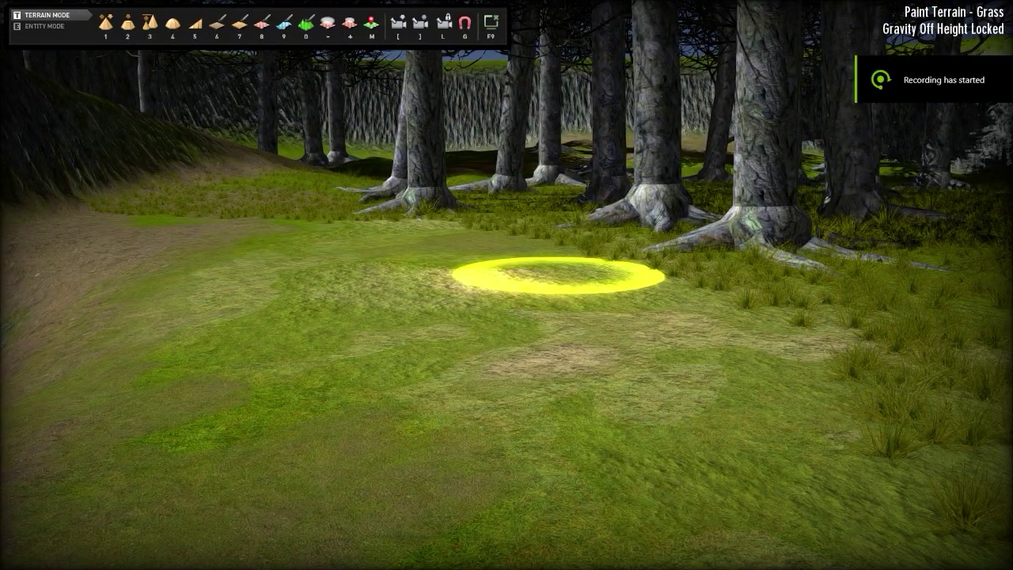
Examine the ground under the forest trees and the exposed roots of the leaning tree beside the rock wall.
key("w")
right_click_drag(558, 276, 712, 257)
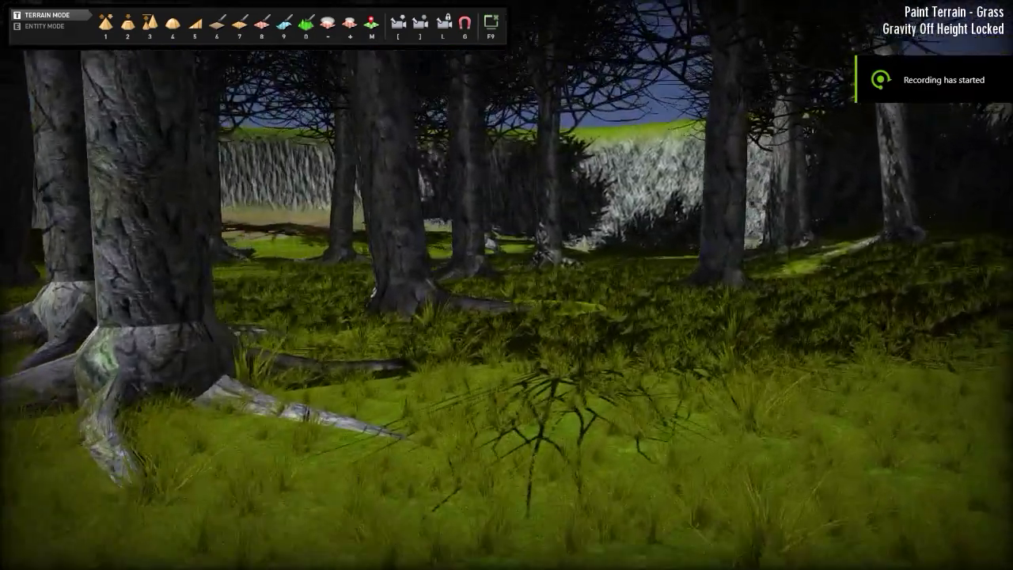
key("w")
right_click_drag(507, 285, 503, 237)
key("w")
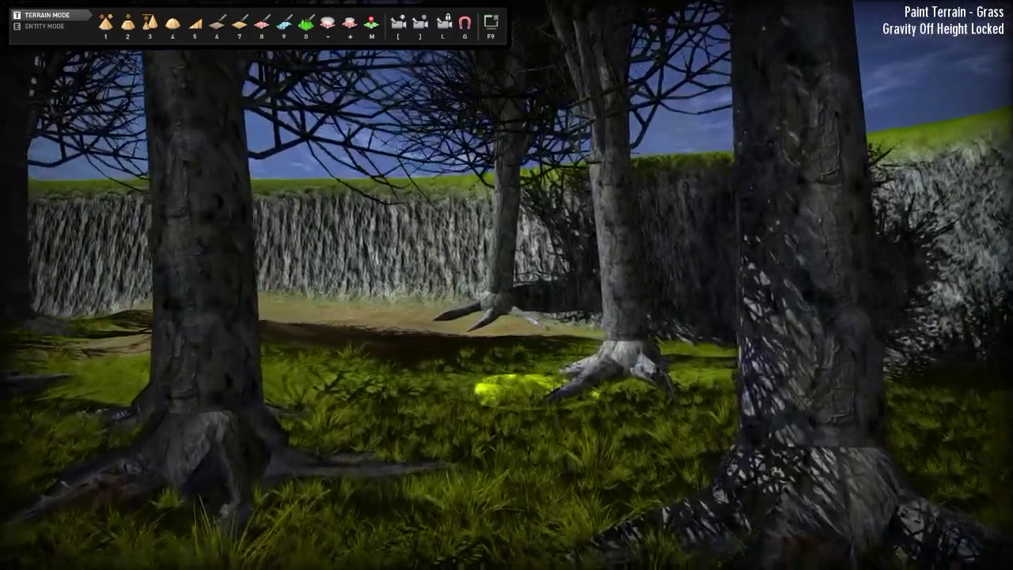
key("w")
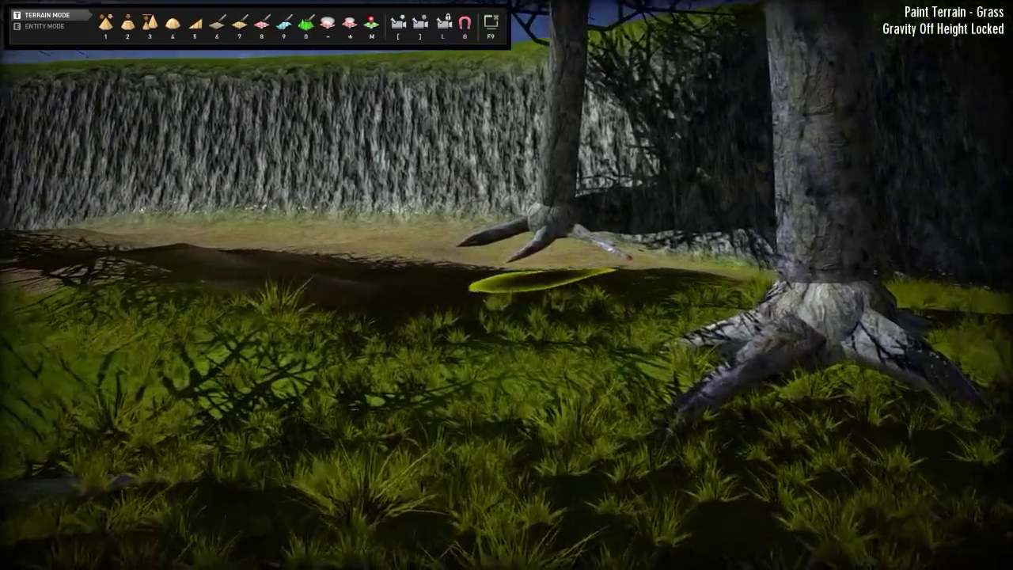
key("w")
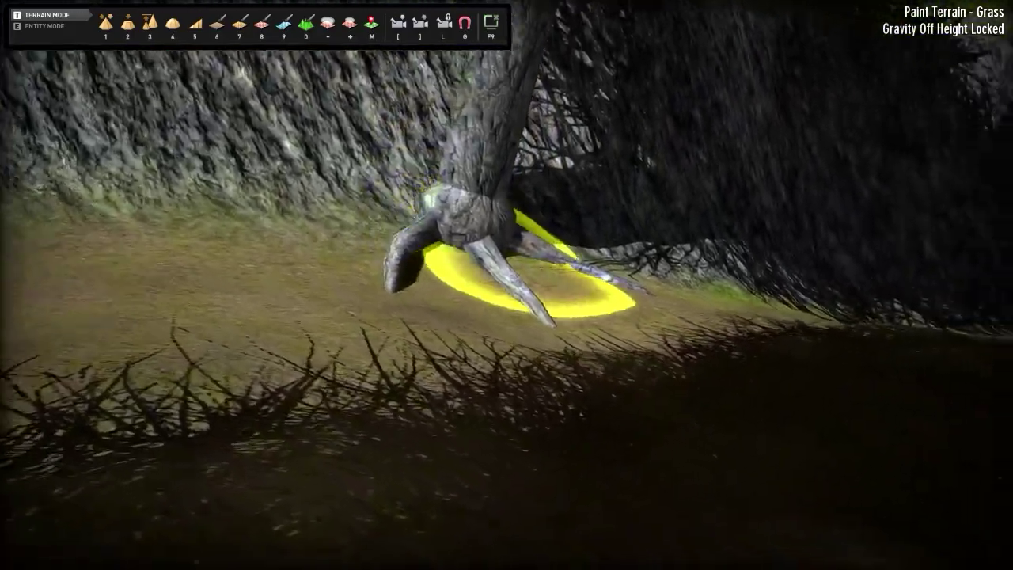
right_click_drag(522, 265, 586, 293)
key("a")
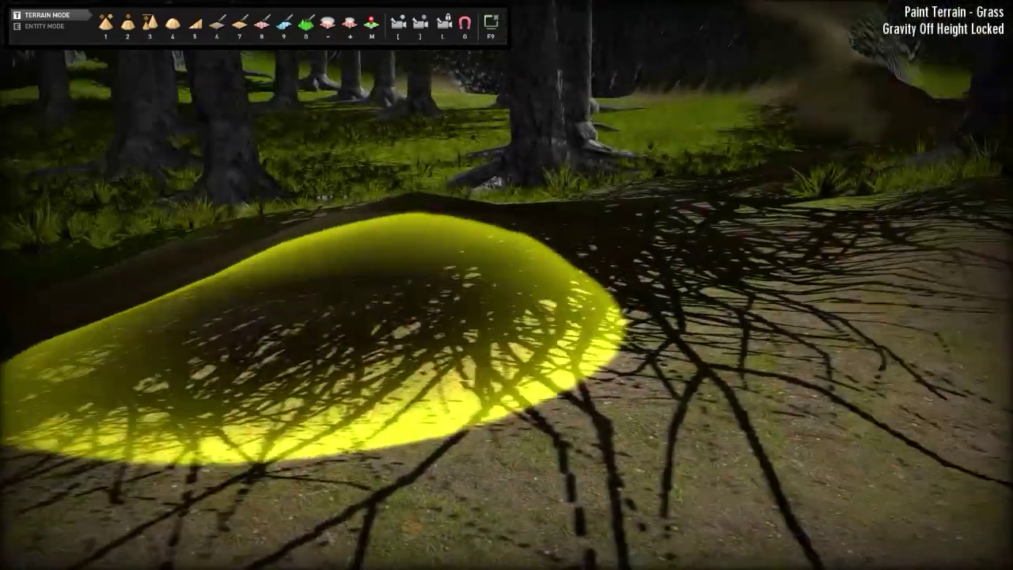
mouse_move(317, 340)
right_mouse_down()
mouse_move(613, 251)
mouse_move(475, 338)
mouse_move(408, 289)
mouse_move(463, 238)
mouse_move(535, 273)
right_mouse_up()
key("w")
key("s")
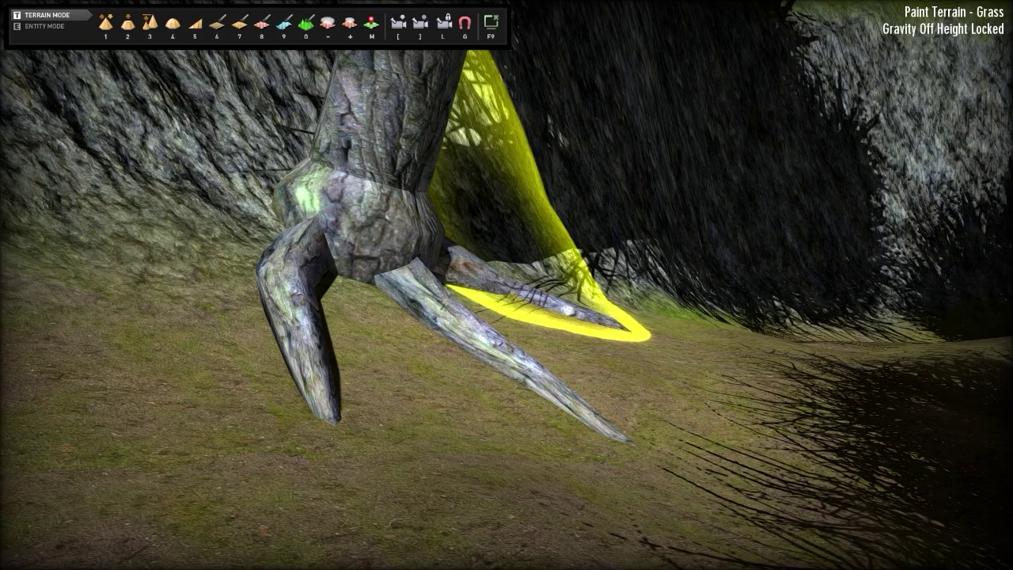
right_click_drag(506, 277, 745, 277)
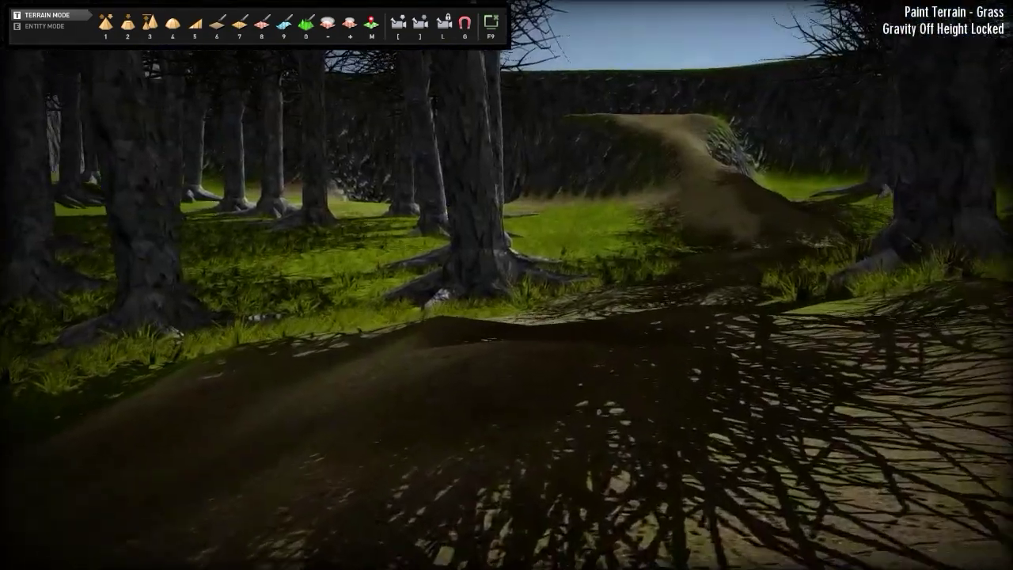
Examine the painted grass around the trees beside the dirt ramp and along its edge.
key("w")
mouse_move(507, 297)
right_mouse_down()
mouse_move(511, 281)
mouse_move(633, 276)
right_mouse_up()
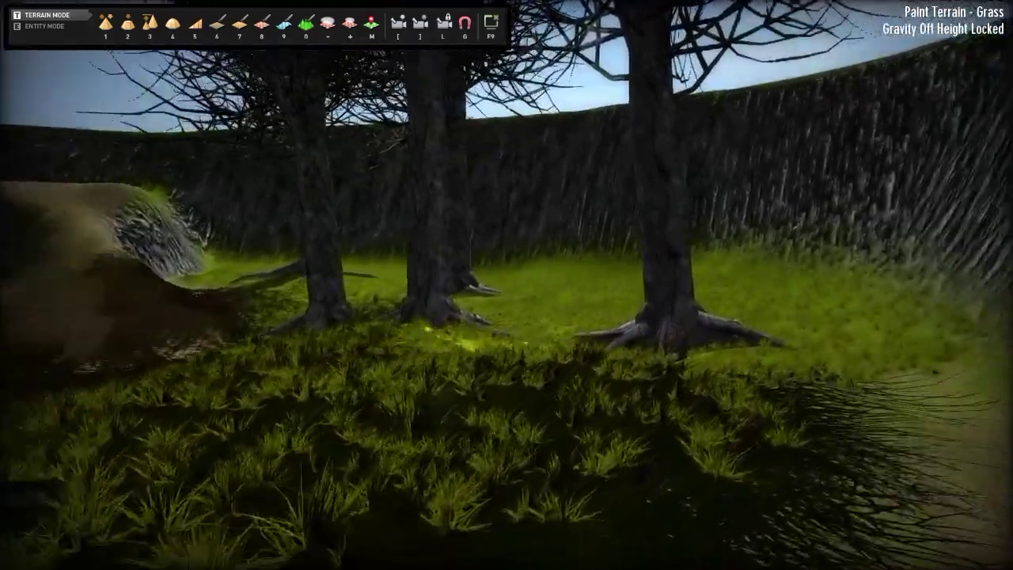
key("w")
mouse_move(468, 337)
right_mouse_down()
mouse_move(504, 342)
mouse_move(396, 356)
right_mouse_up()
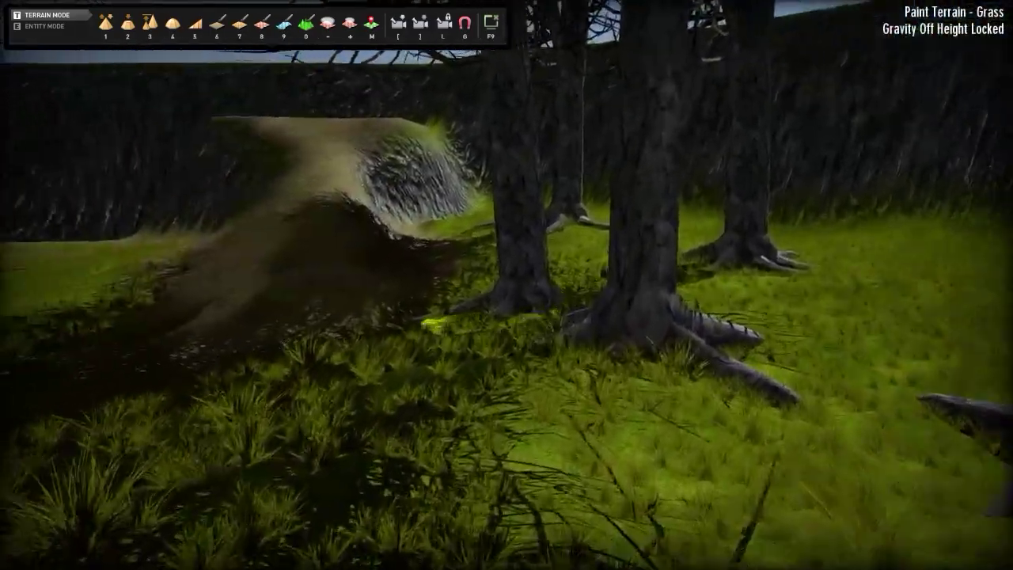
mouse_move(484, 321)
right_mouse_down()
mouse_move(337, 307)
mouse_move(357, 313)
right_mouse_up()
key("w")
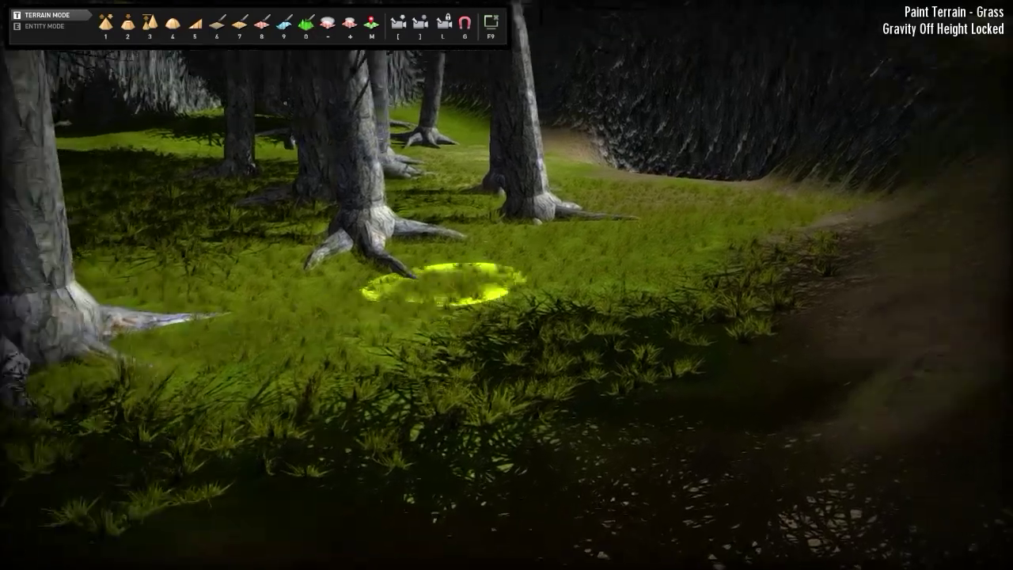
key("w")
right_click_drag(443, 285, 458, 281)
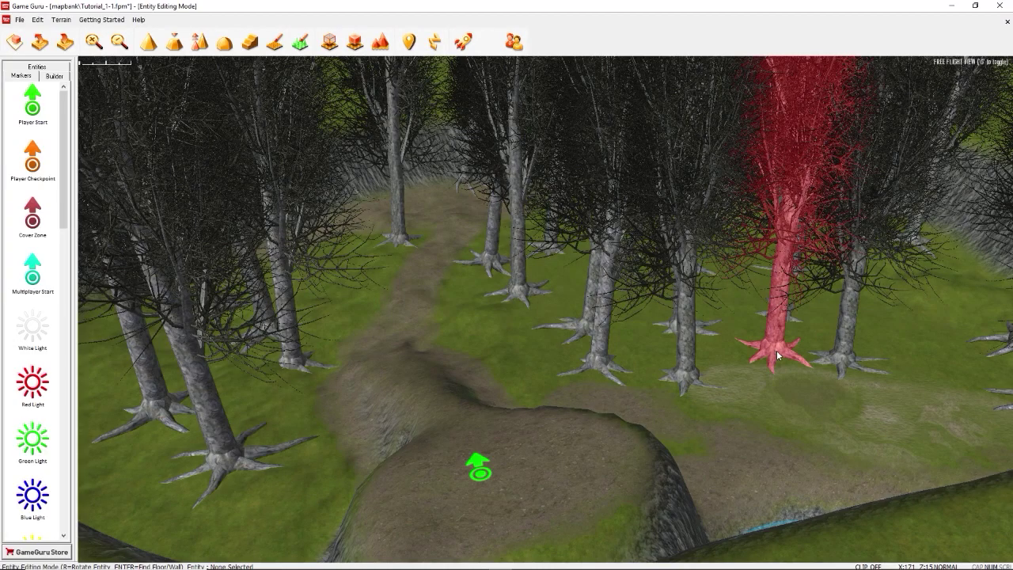
Add Plant 03 from the Foliage category of the entity library to the level's entities.
right_click_drag(701, 408, 744, 417)
key("w")
key("w")
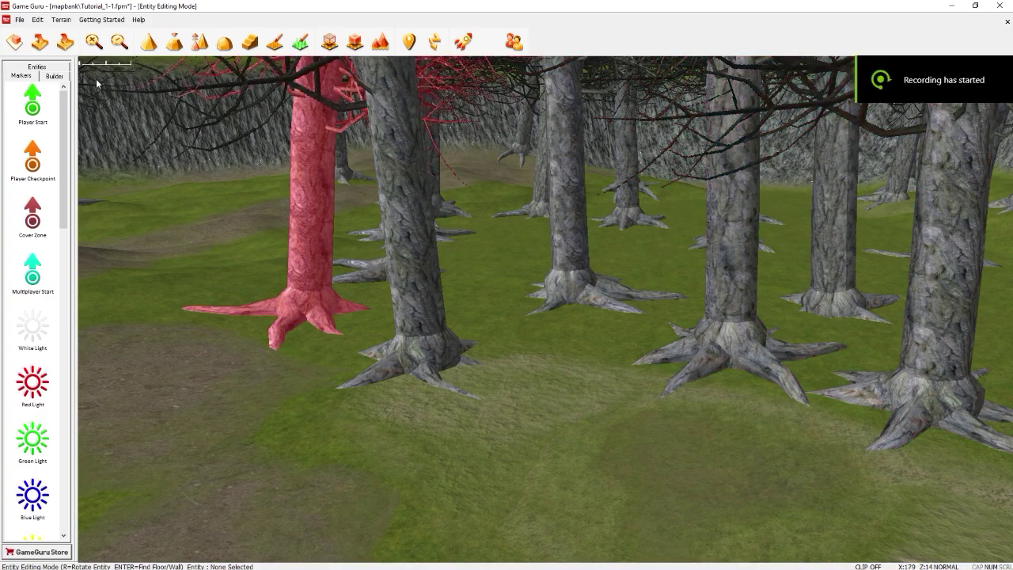
left_click(36, 66)
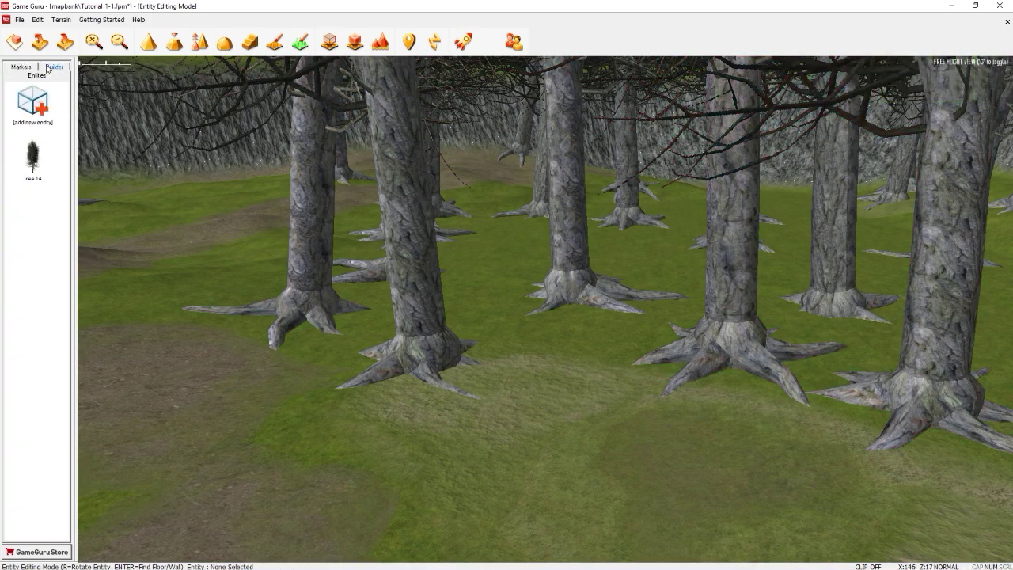
left_click(31, 104)
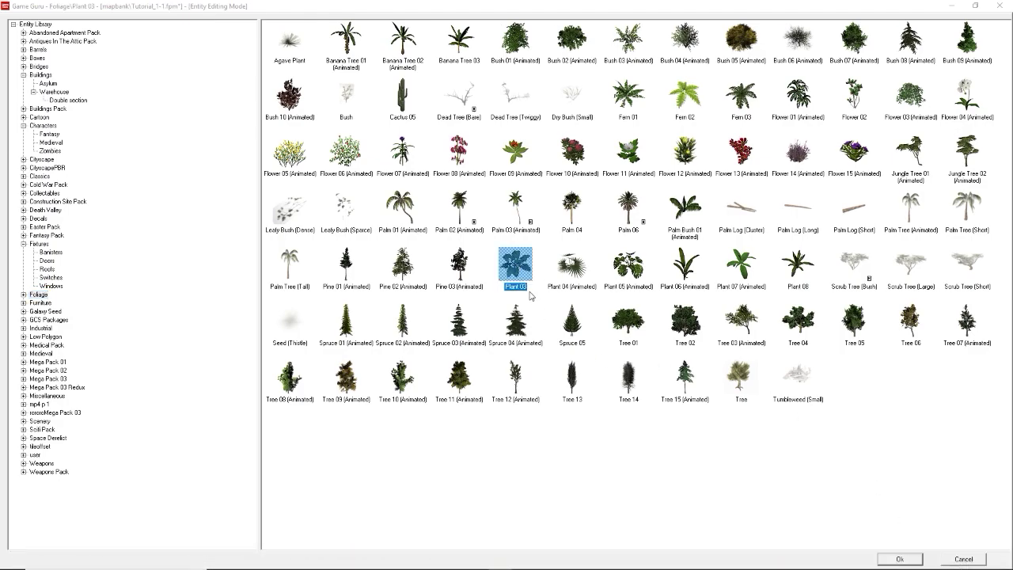
left_click(901, 559)
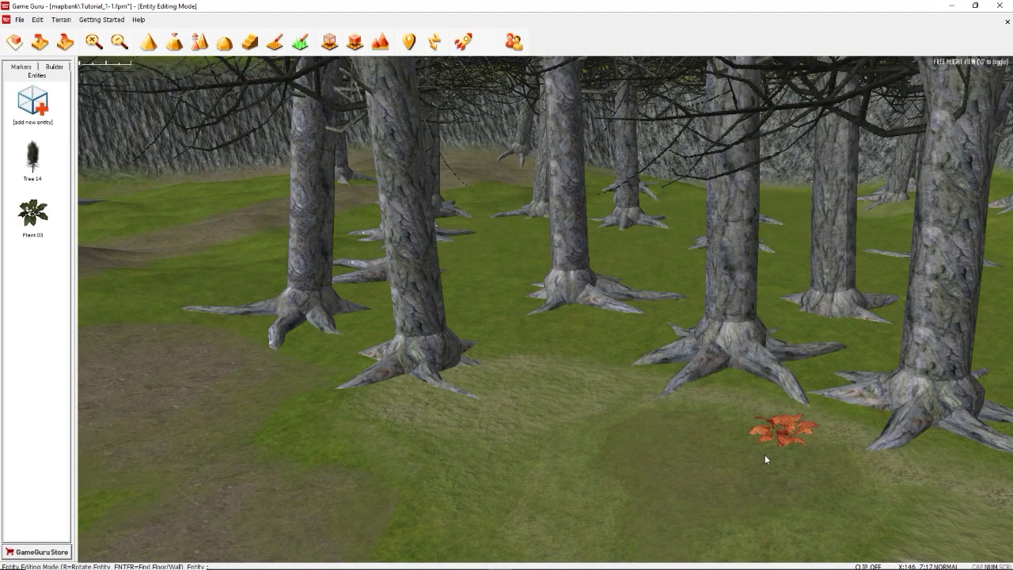
Place Plant 03 between the front roots of the nearest tree at the clearing's edge.
key("d")
key("w")
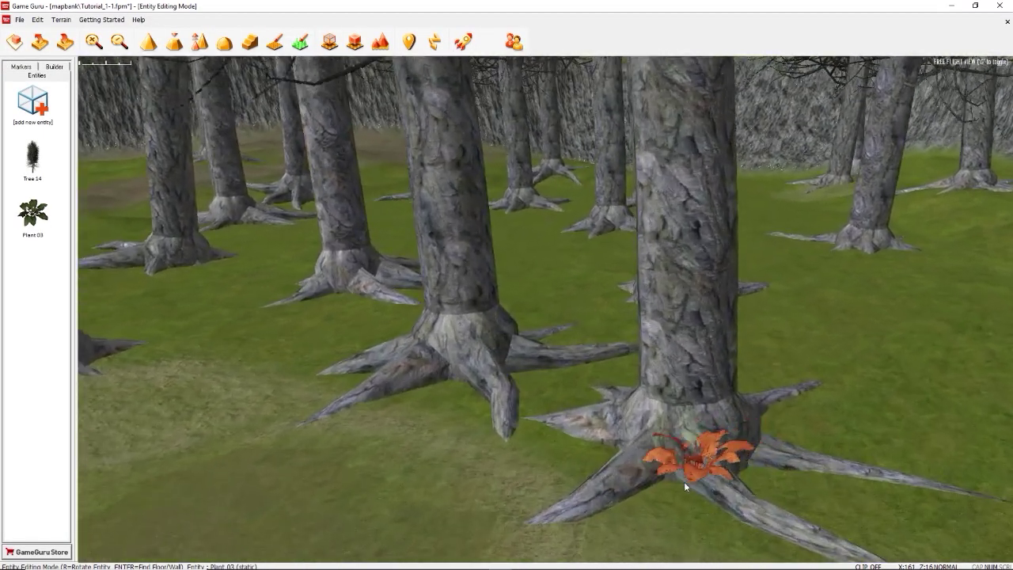
left_click(671, 498)
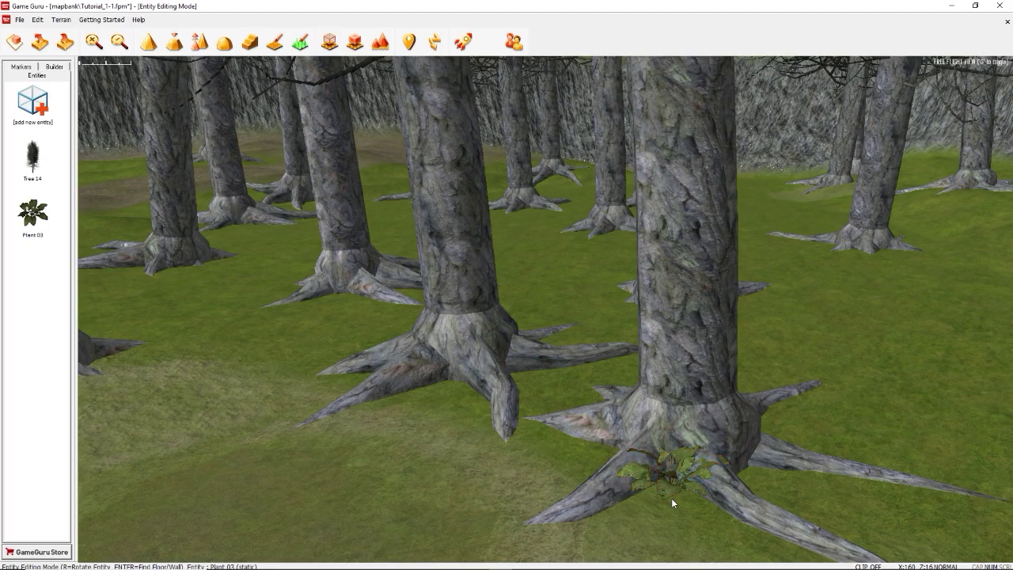
Lower the placed Plant 03 slightly along its vertical axis so its base sits in the ground.
key("s")
key("w")
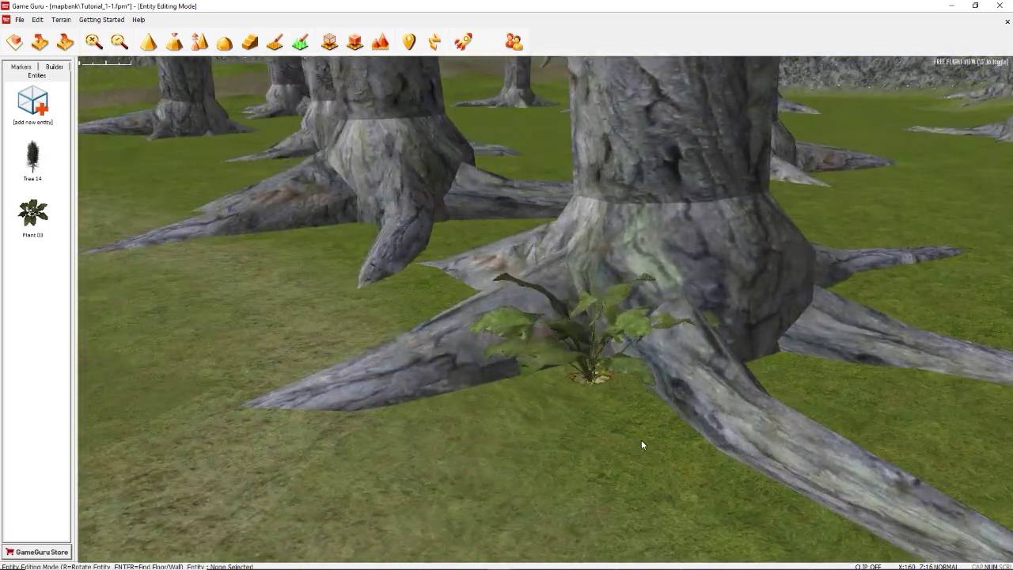
left_click(595, 377)
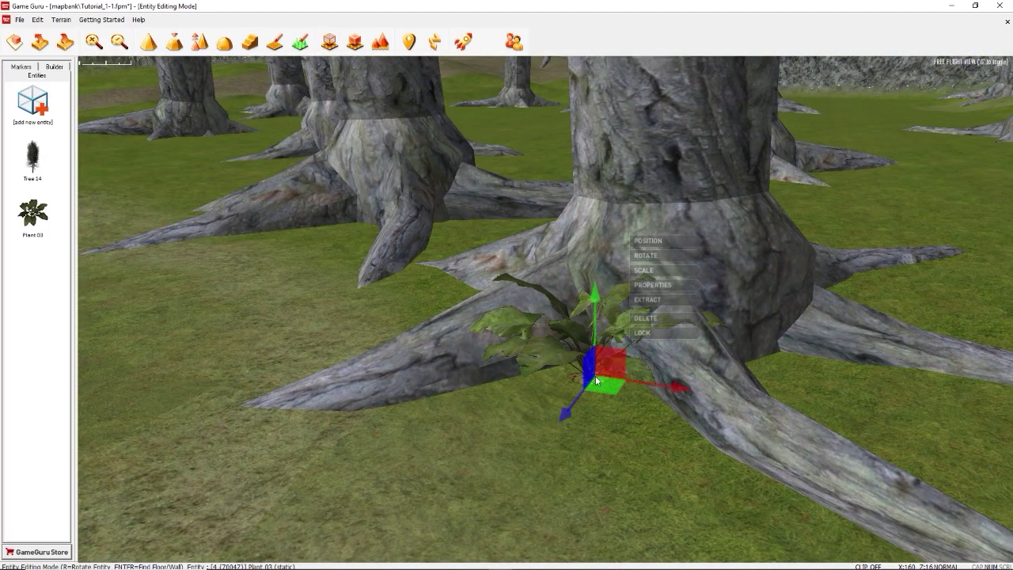
left_click_drag(597, 278, 594, 299)
Inspect closely how the plant's base meets the ground between the tree roots.
key("w")
right_click_drag(594, 402, 582, 380)
key("w")
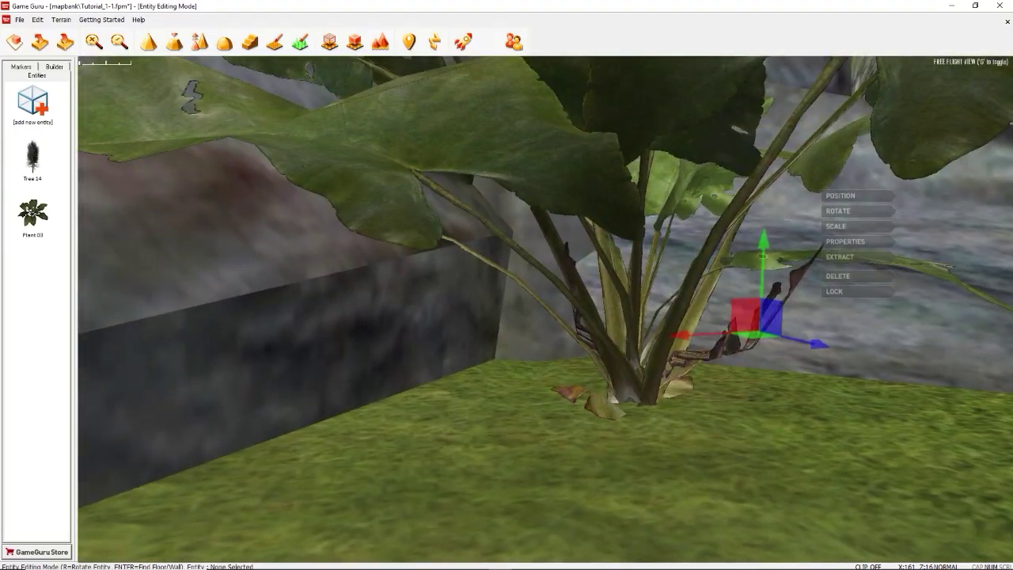
key("s")
key("w")
right_click_drag(728, 445, 642, 405)
key("s")
key("w")
key("s")
key("w")
key("w")
key("s")
left_click(637, 406)
key("s")
right_click_drag(454, 418, 463, 381)
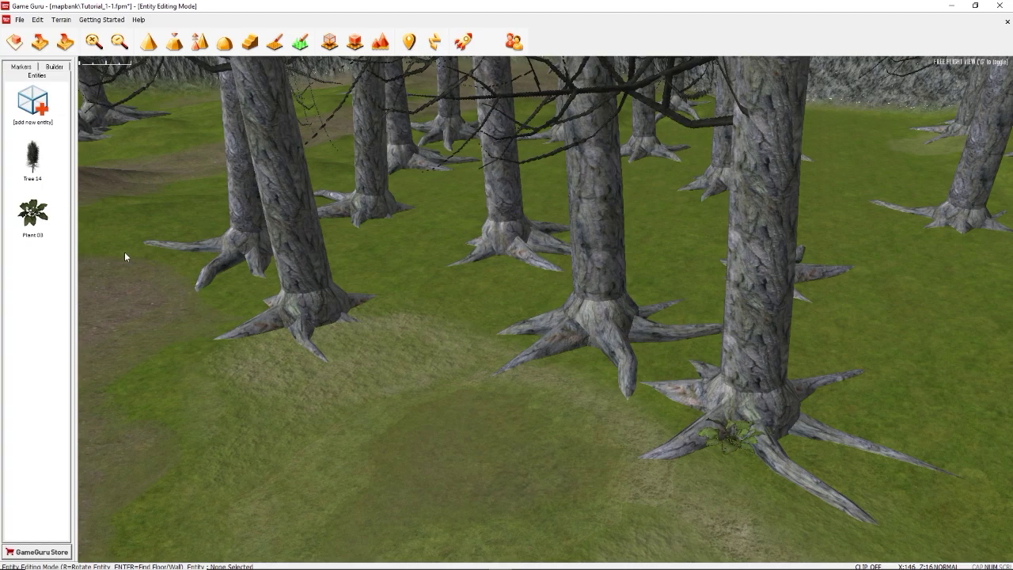
Spray Plant 03 in spray mode across the clearing and between the surrounding trees.
left_click(33, 214)
key("s")
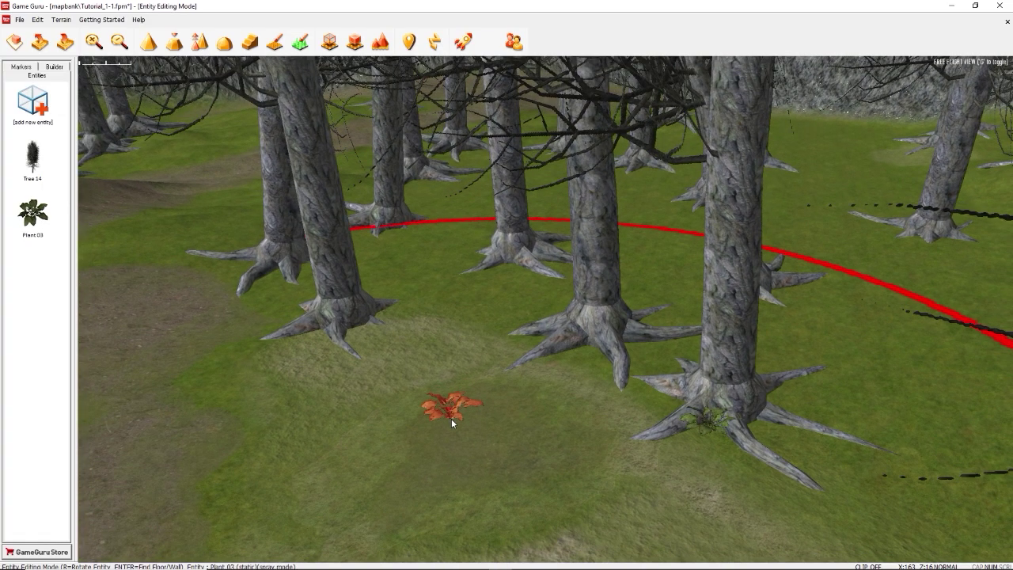
mouse_move(451, 418)
left_mouse_down()
mouse_move(461, 379)
mouse_move(654, 228)
left_mouse_up()
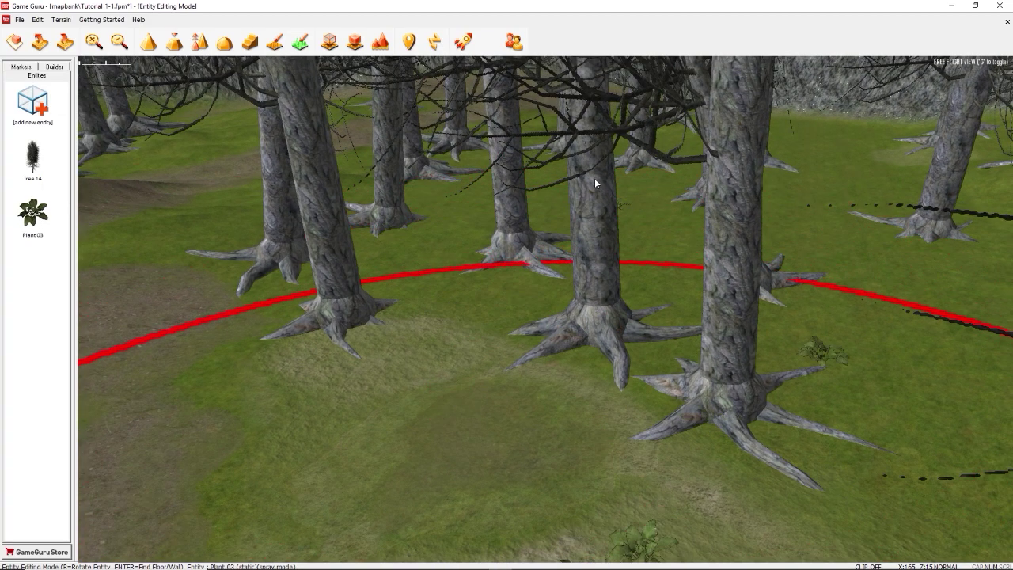
Examine how the sprayed plants are distributed on the grass between the tree trunks.
key("w")
key("d")
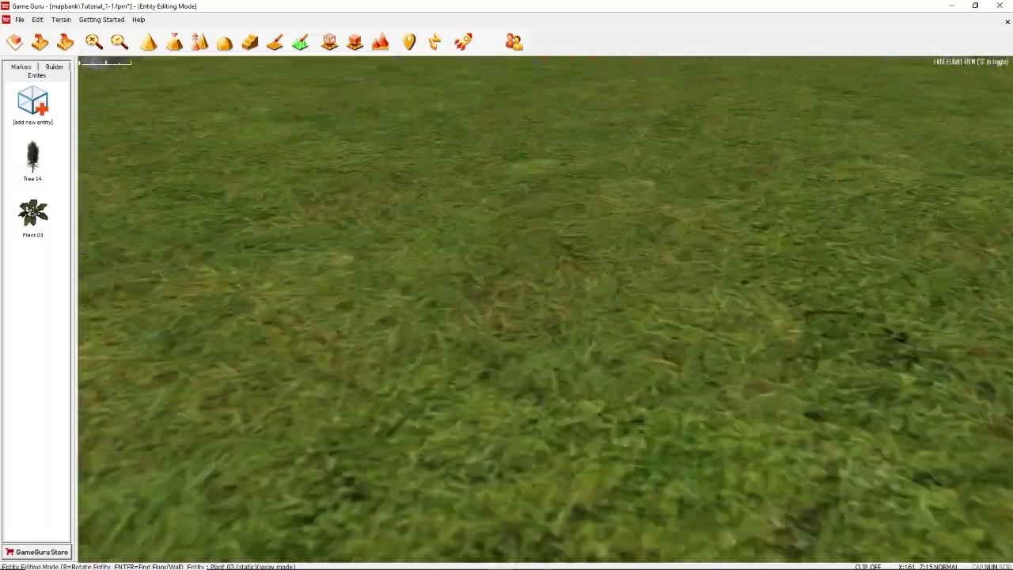
key("s")
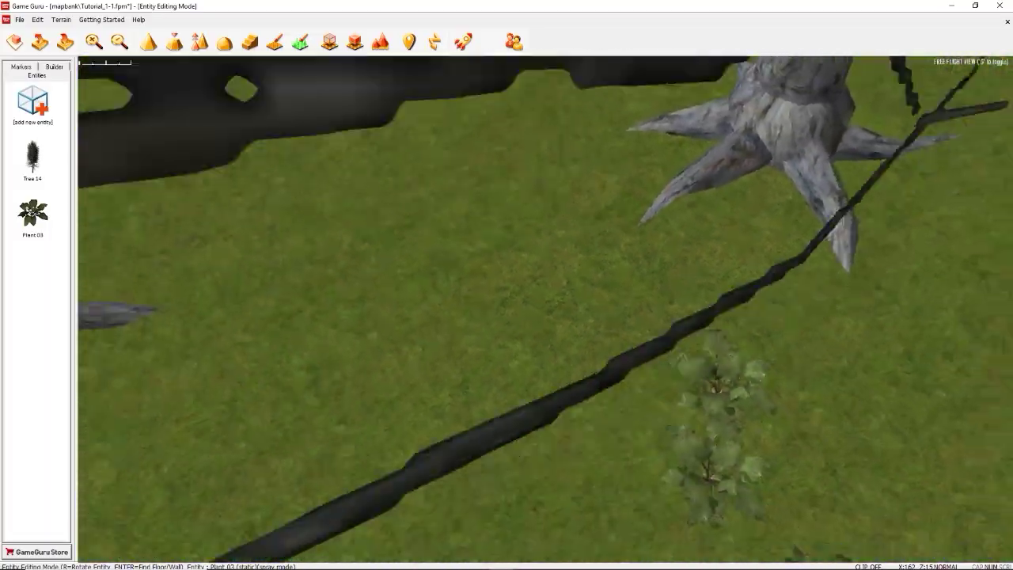
key("s")
key("w")
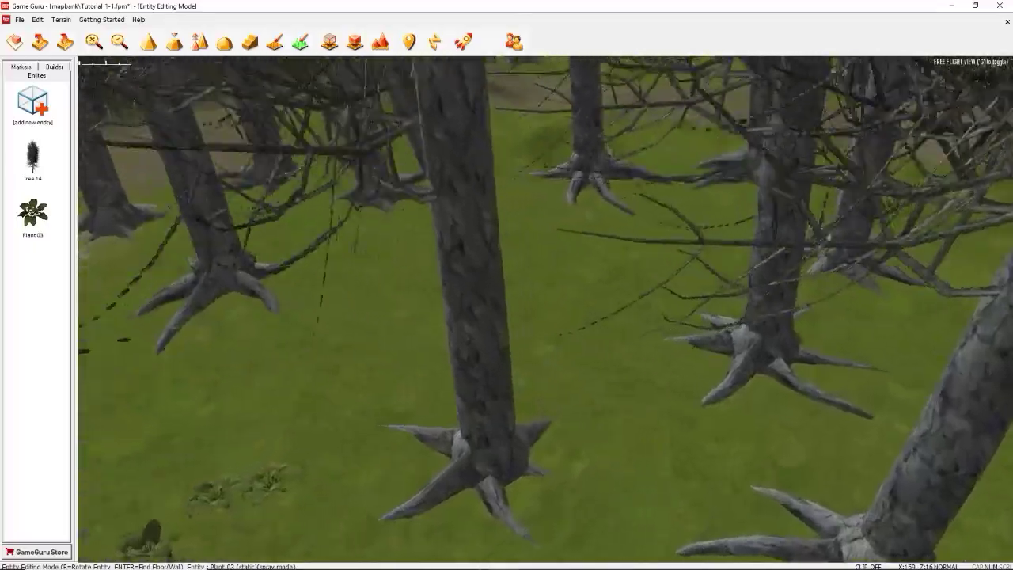
key("w")
key("s")
key("w")
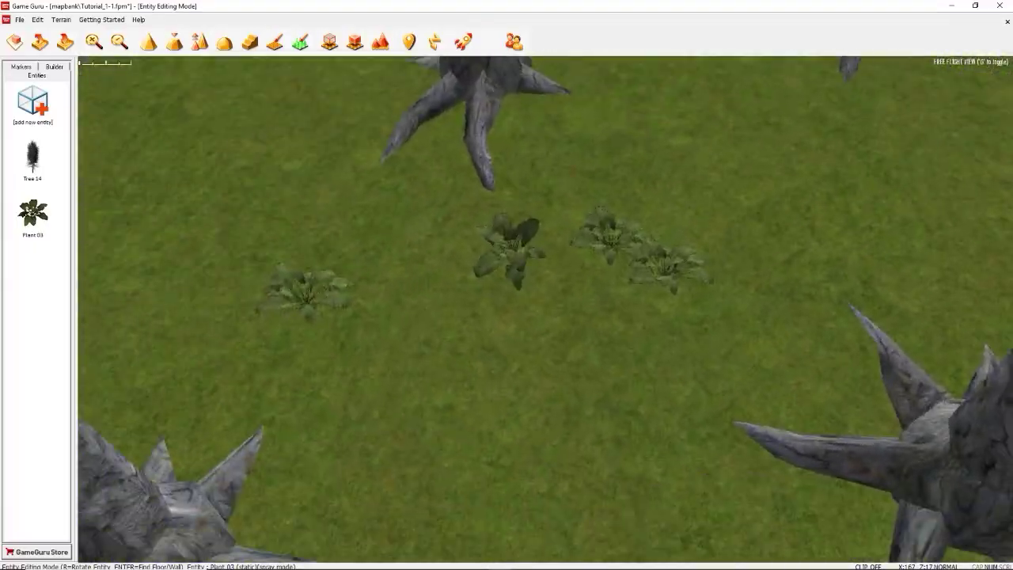
Switch to the top-down view of the forest and reduce the radius of the Plant 03 spray circle.
scroll(719, 197, "down", 5)
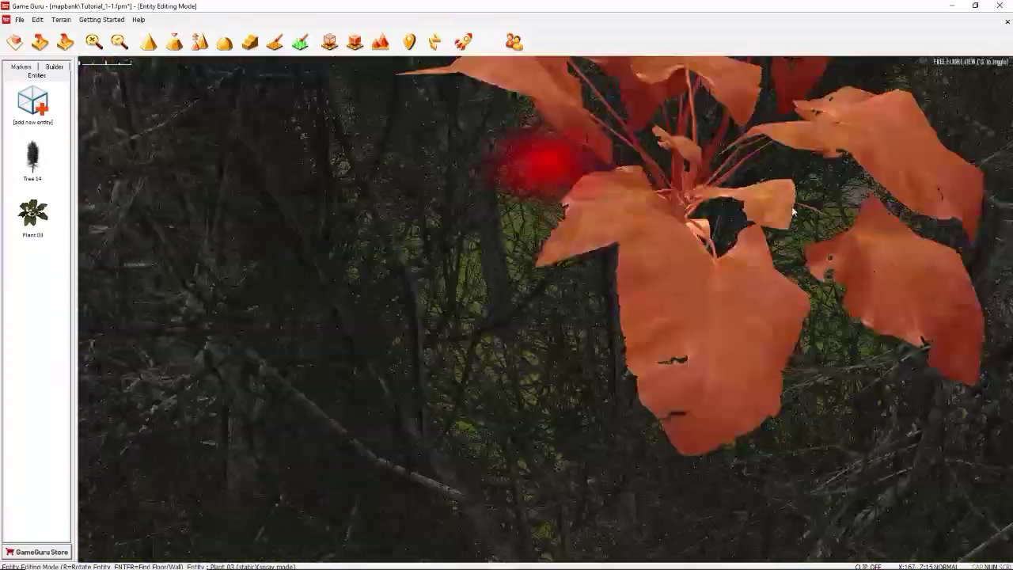
scroll(794, 210, "down", 5)
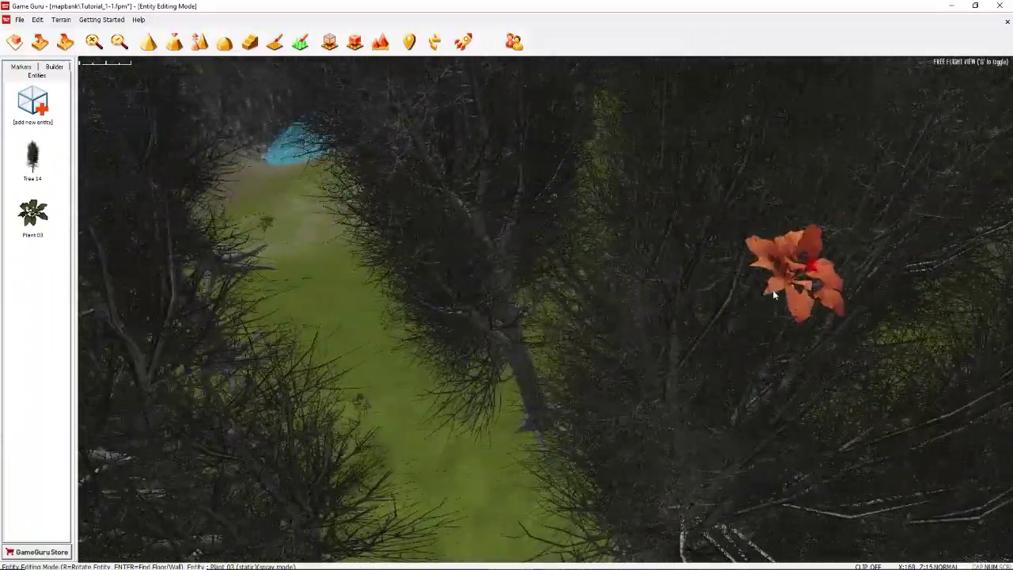
scroll(775, 301, "down", 5)
key("g")
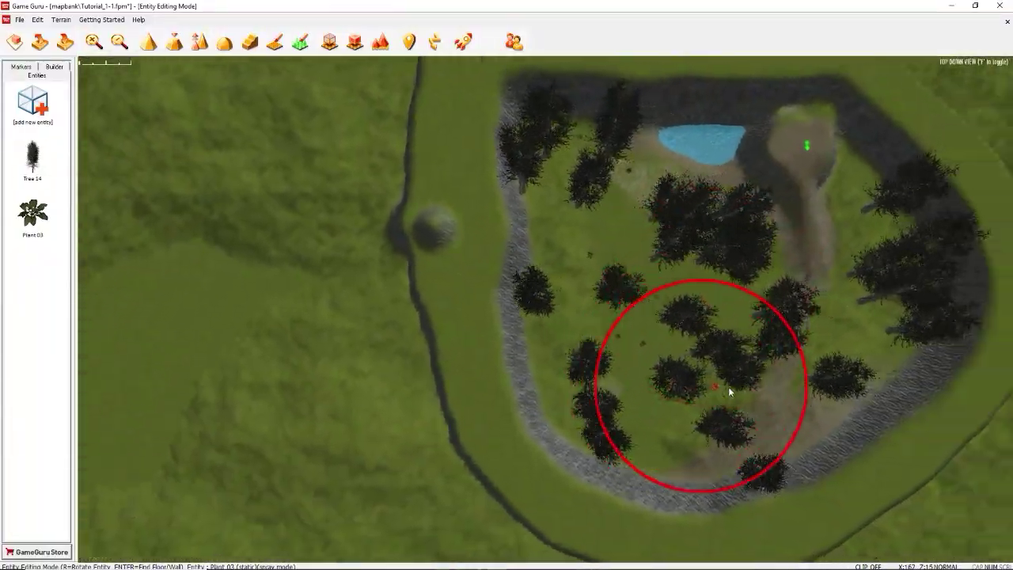
key("d")
key("a")
scroll(524, 355, "up", 4)
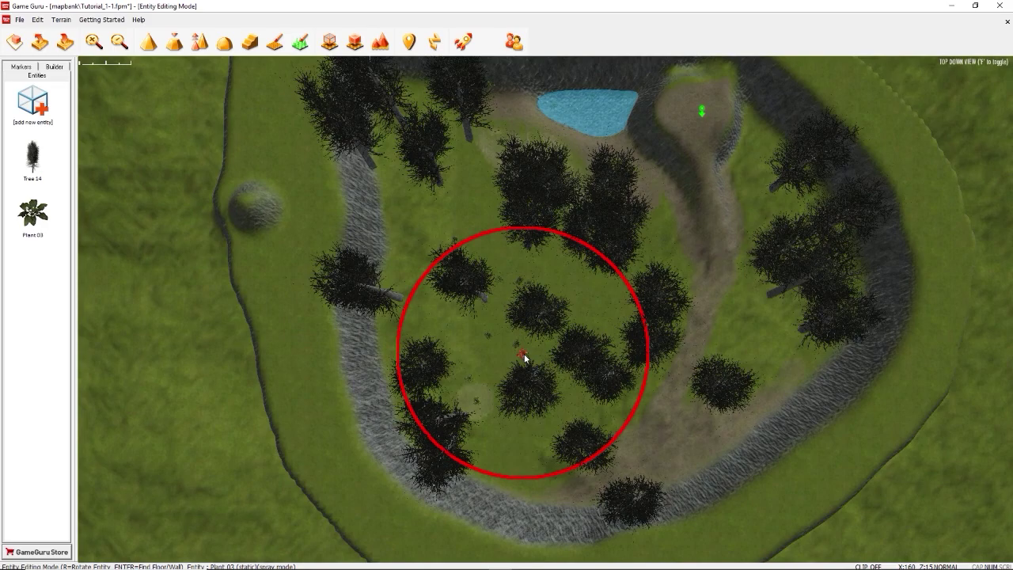
scroll(524, 353, "down", 6)
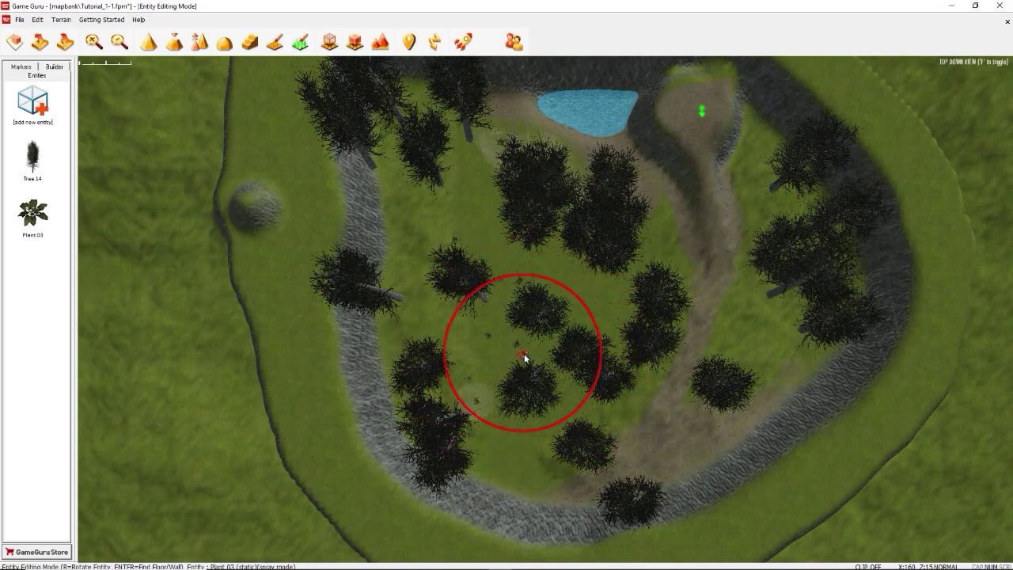
scroll(525, 354, "down", 2)
Enlarge the Plant 03 spray circle over the open grass beside the dense tree cluster below the pond.
key("a")
key("w")
key("d")
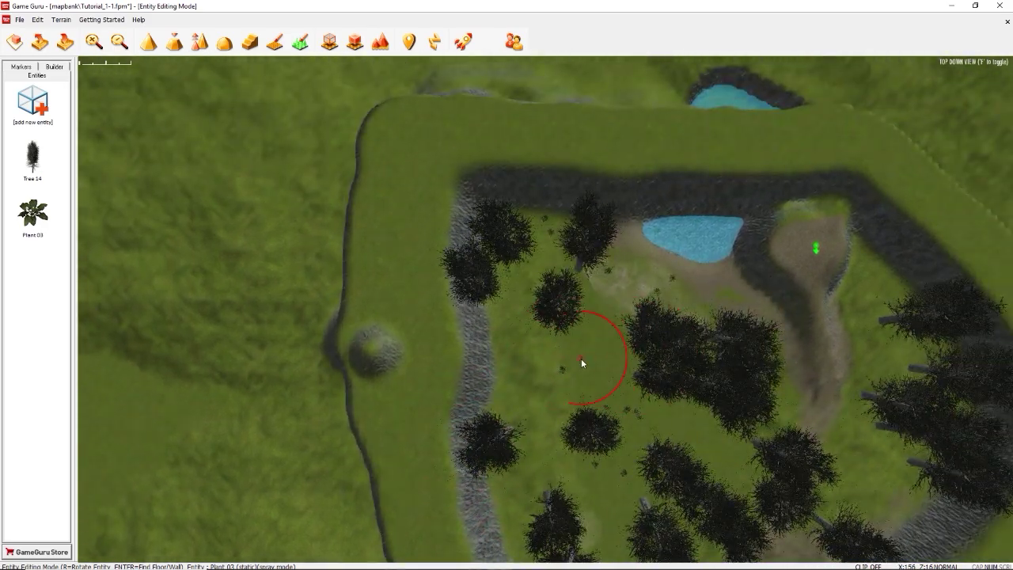
scroll(581, 362, "up", 3)
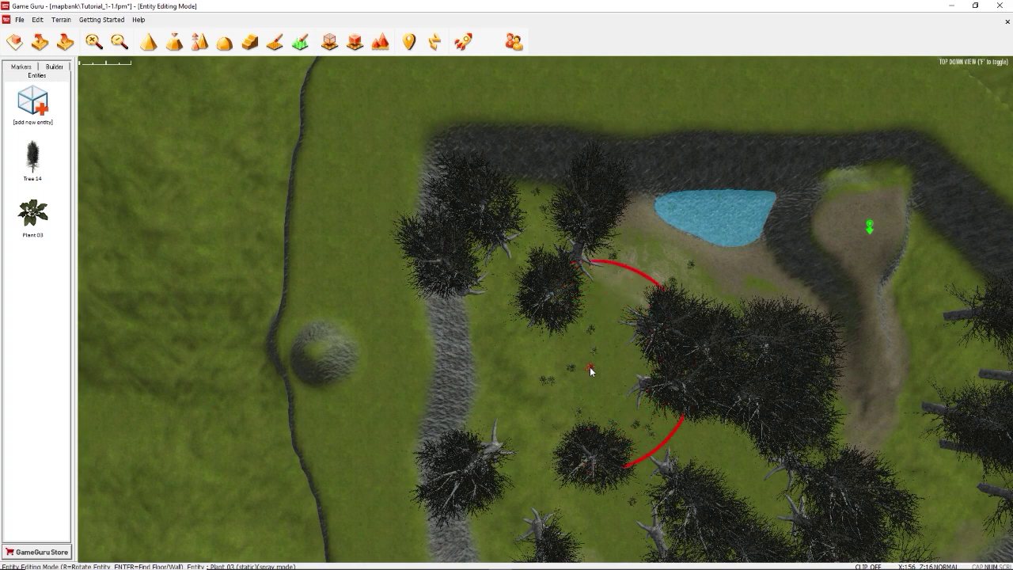
scroll(591, 371, "up", 1)
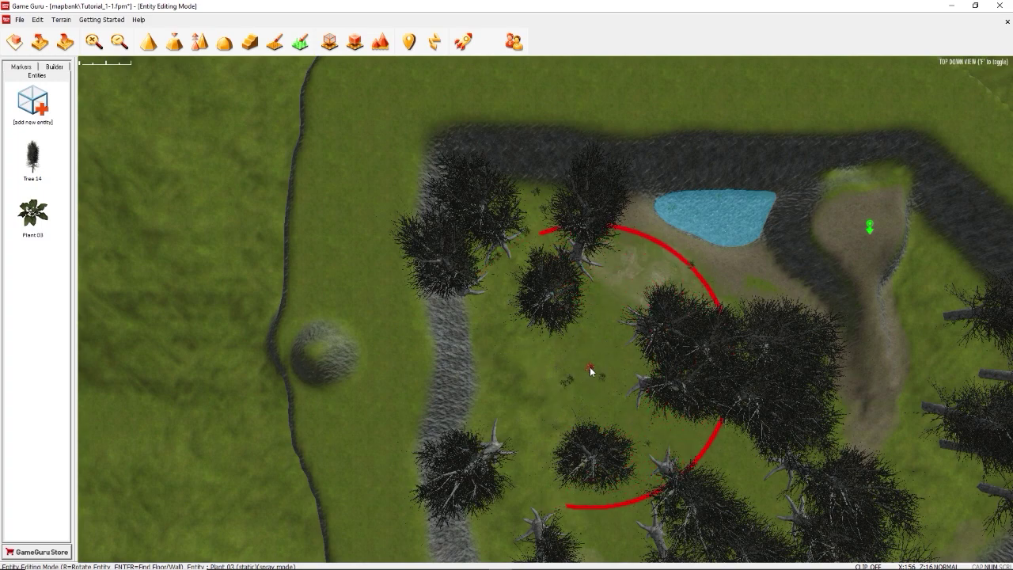
Reduce the Plant 03 spray circle and spray plants over the open grass beside the dense tree cluster.
scroll(590, 372, "down", 1)
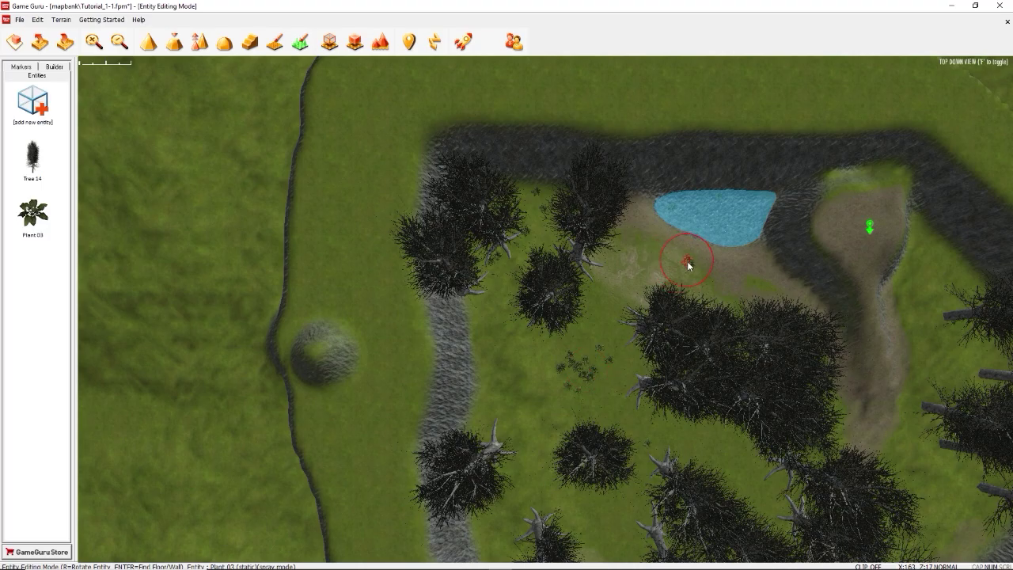
key("w")
key("s")
scroll(606, 352, "up", 5)
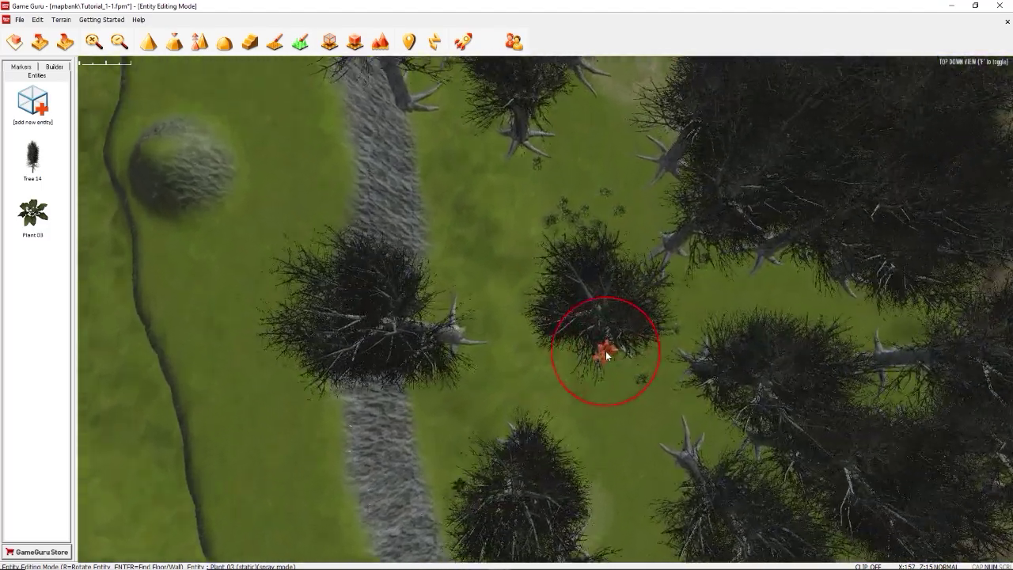
Spray Plant 03 over the bare and grassy ground between the pond and the nearby trees.
scroll(606, 353, "up", 3)
key("w")
key("d")
key("w")
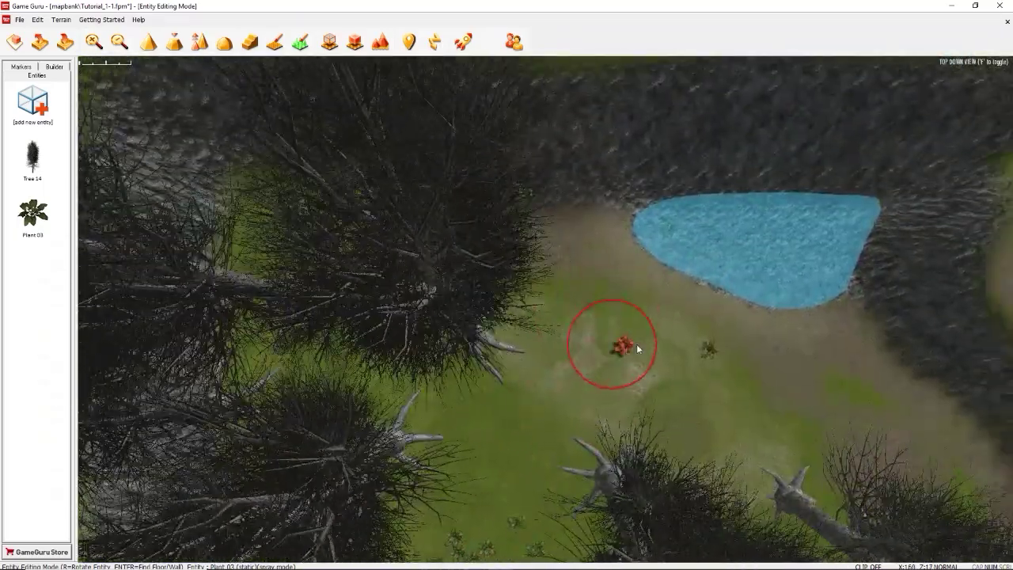
key("Right")
left_click_drag(618, 366, 646, 349)
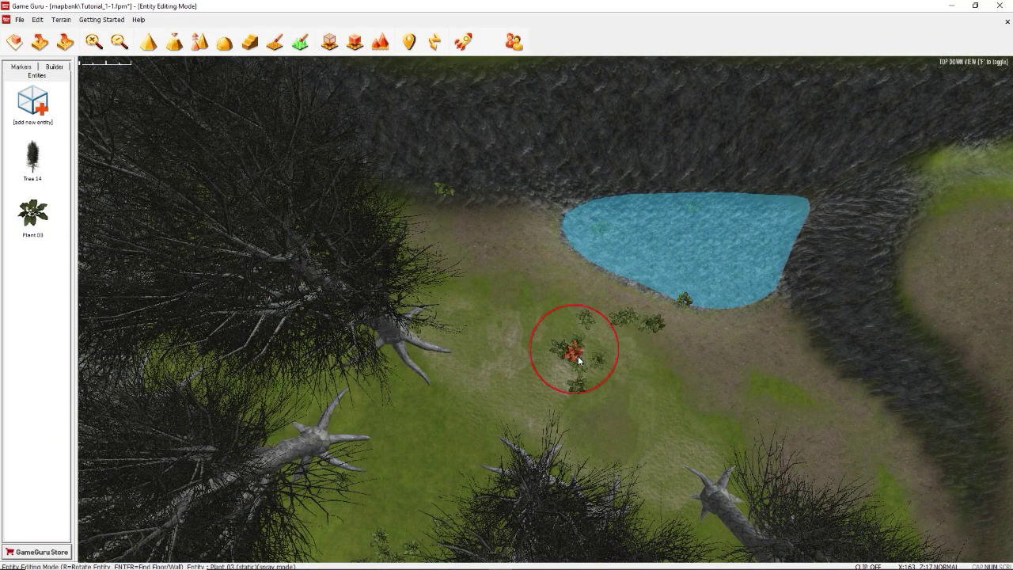
mouse_move(578, 357)
left_mouse_down()
mouse_move(638, 304)
mouse_move(607, 345)
mouse_move(675, 383)
left_mouse_up()
Spray Plant 03 along the foot of the rock wall beside the pond and between the trees further down the clearing.
key("s")
key("a")
key("w")
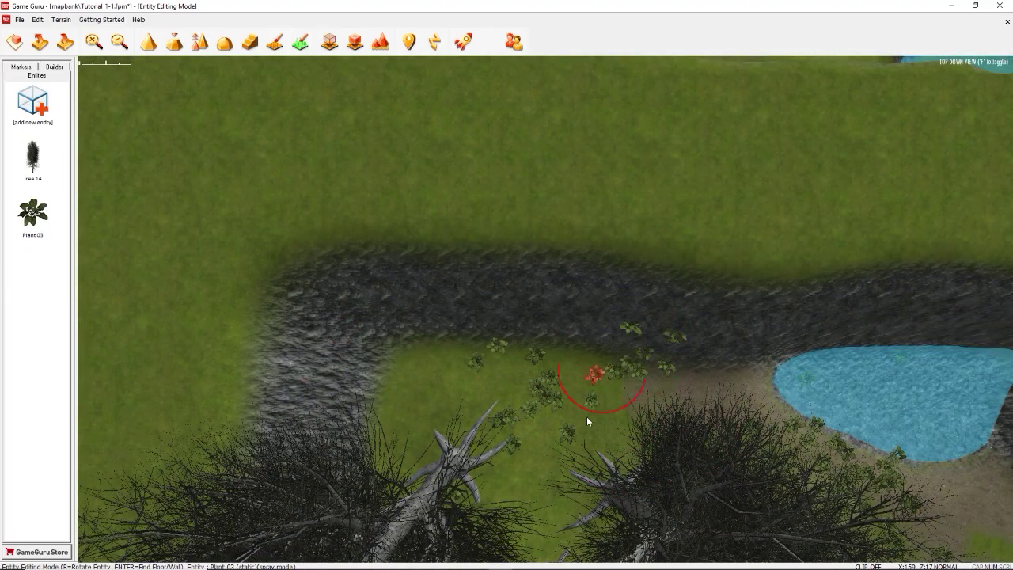
scroll(586, 419, "up", 5)
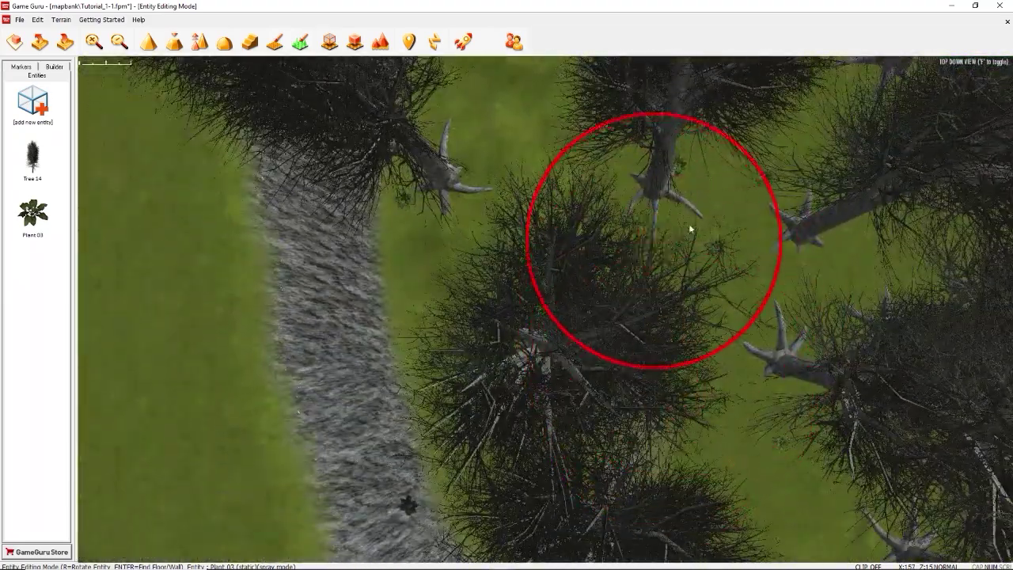
scroll(666, 215, "down", 4)
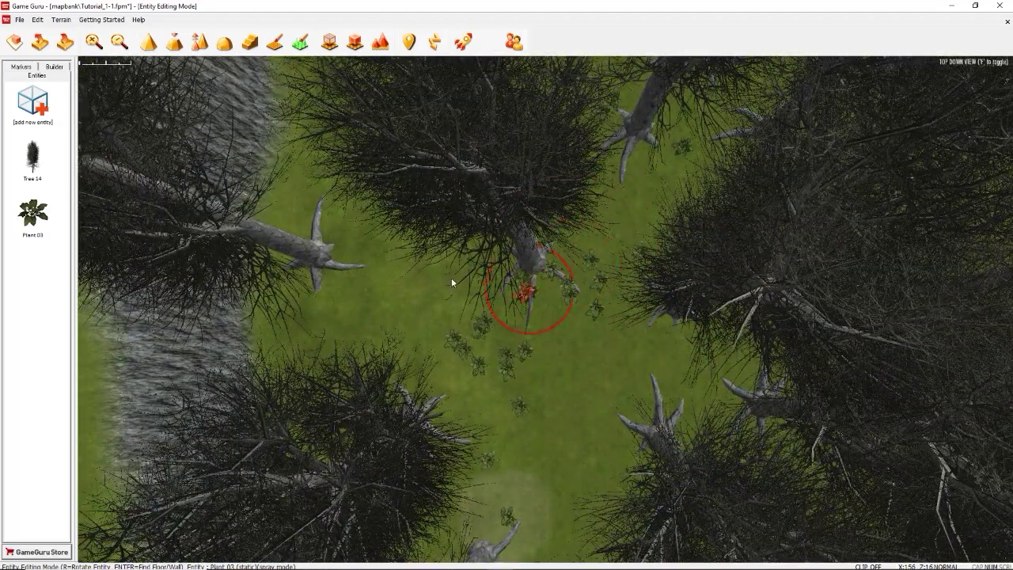
left_click_drag(404, 456, 684, 258)
key("a")
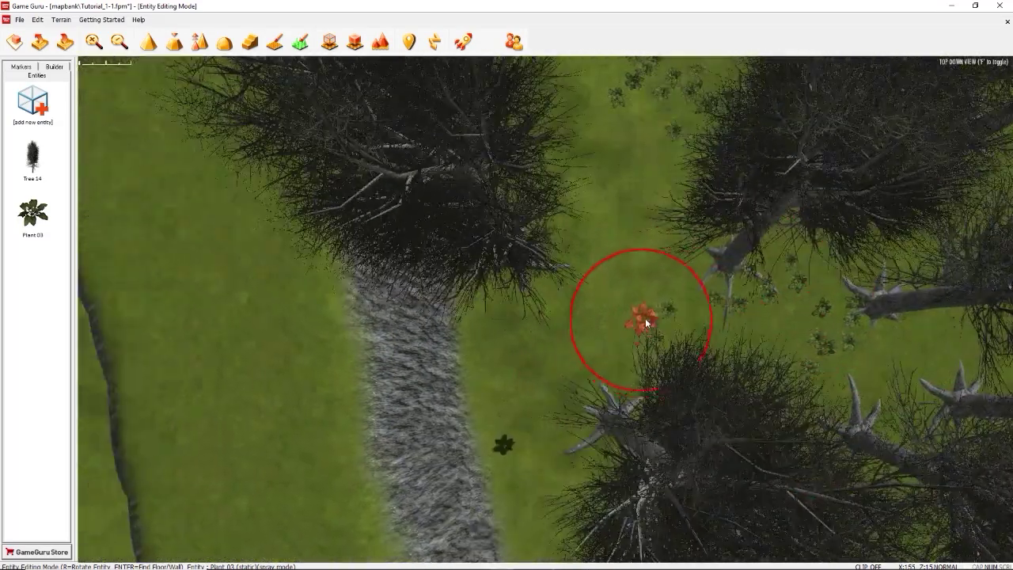
Switch to the free-flight view and examine the sprayed plants at ground level between the trunks.
key("f")
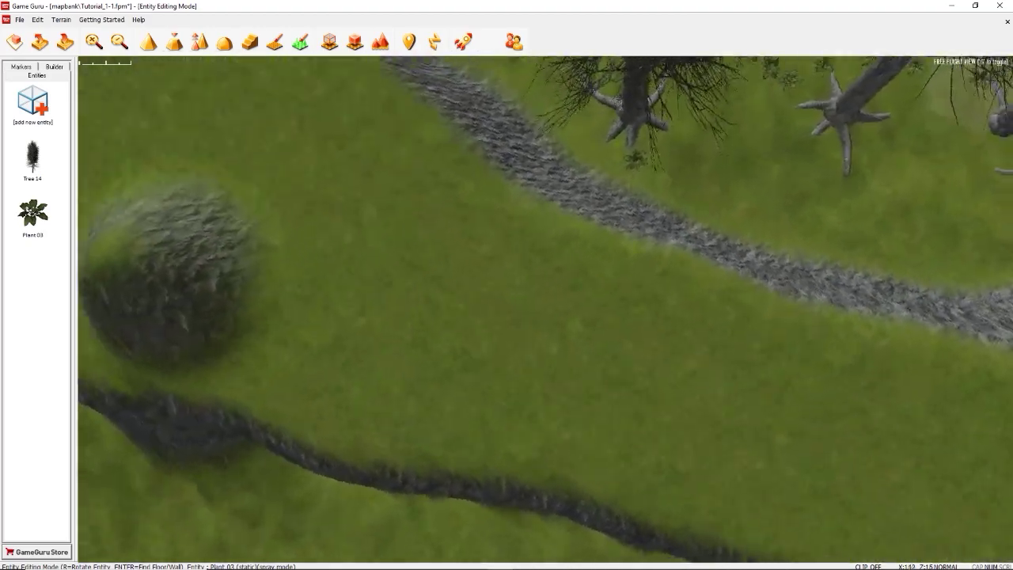
key("w")
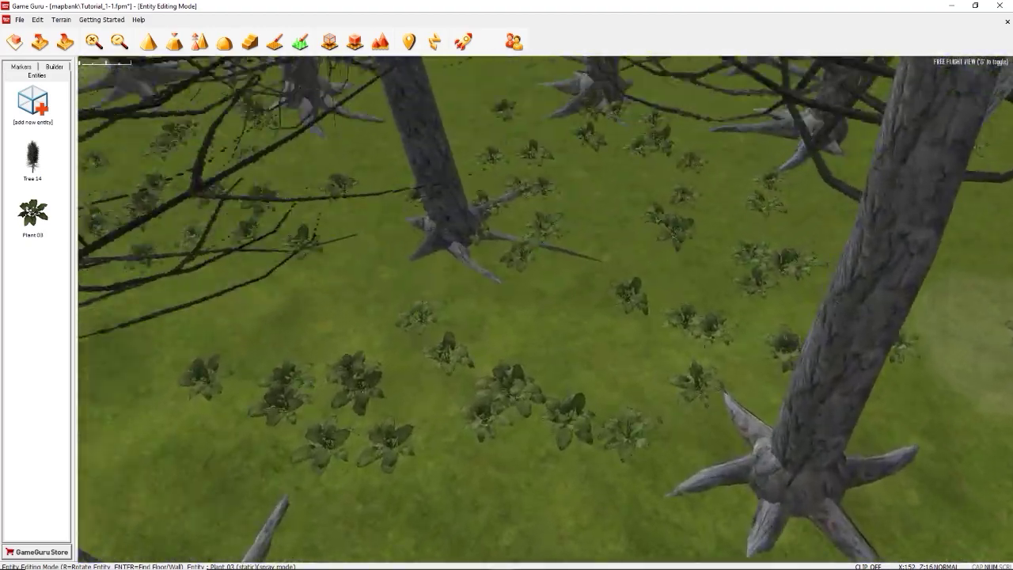
key("w")
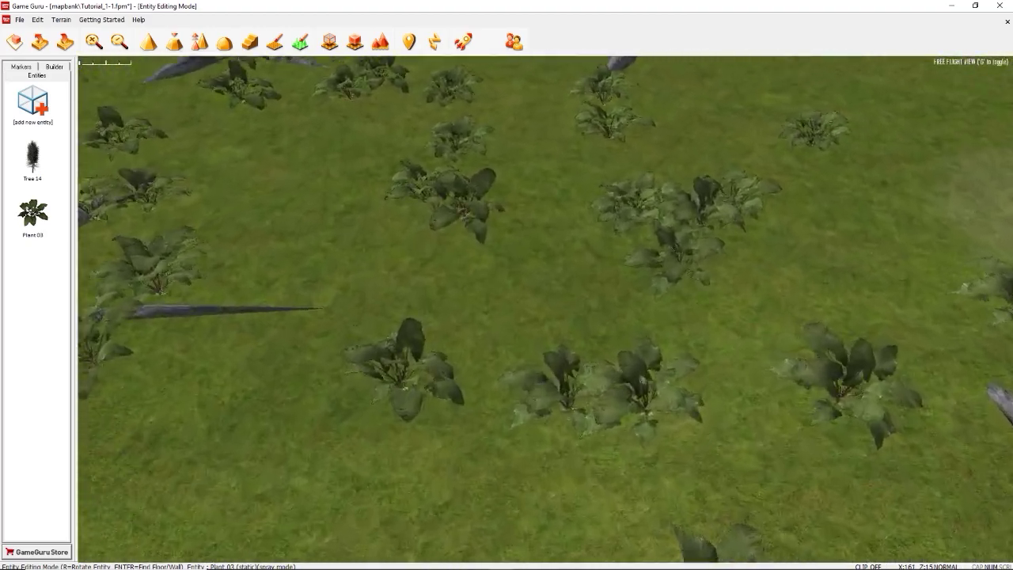
key("a")
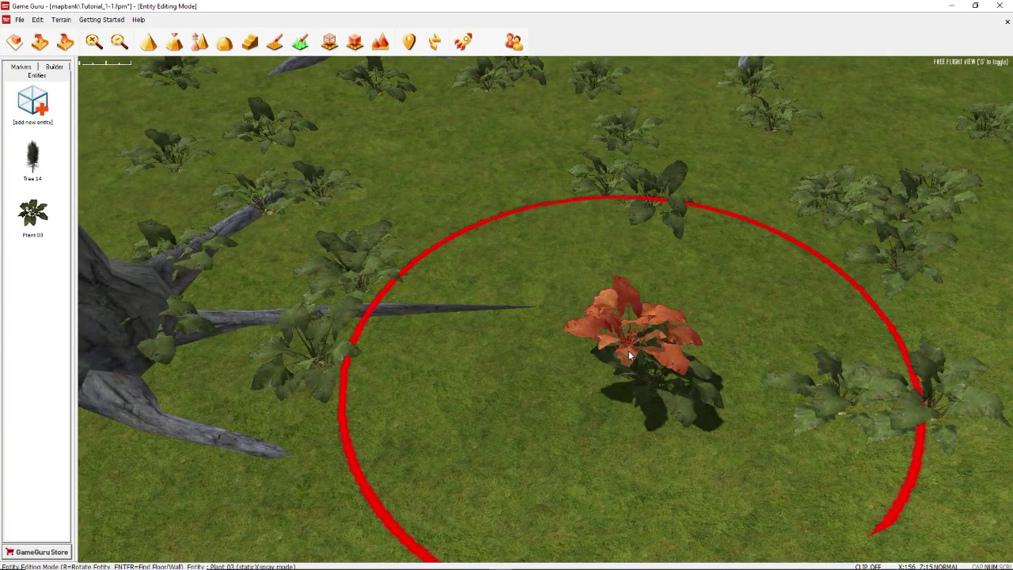
mouse_move(628, 350)
right_mouse_down()
mouse_move(601, 309)
mouse_move(649, 262)
right_mouse_up()
key("d")
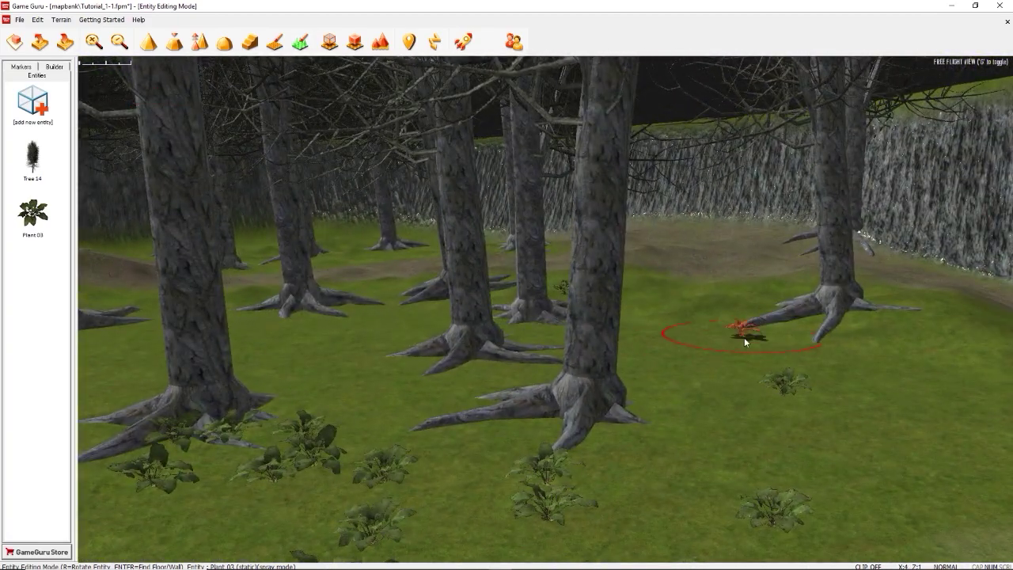
Enlarge the spray circle and spray Plant 03 across the grass and dirt path behind the trees.
key("plus")
left_click_drag(774, 377, 801, 290)
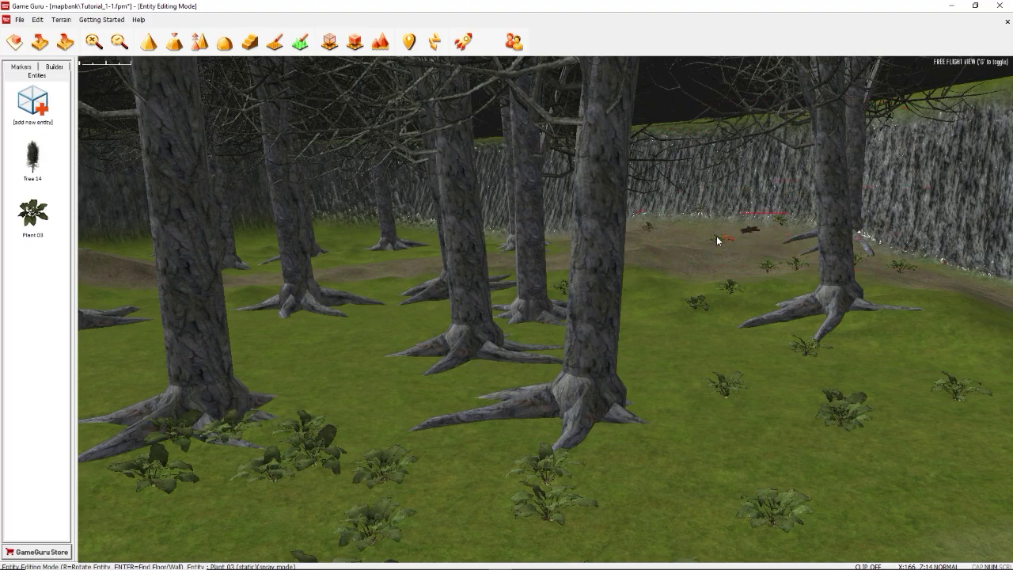
mouse_move(717, 240)
left_mouse_down()
mouse_move(303, 250)
mouse_move(339, 286)
mouse_move(294, 249)
left_mouse_up()
key("w")
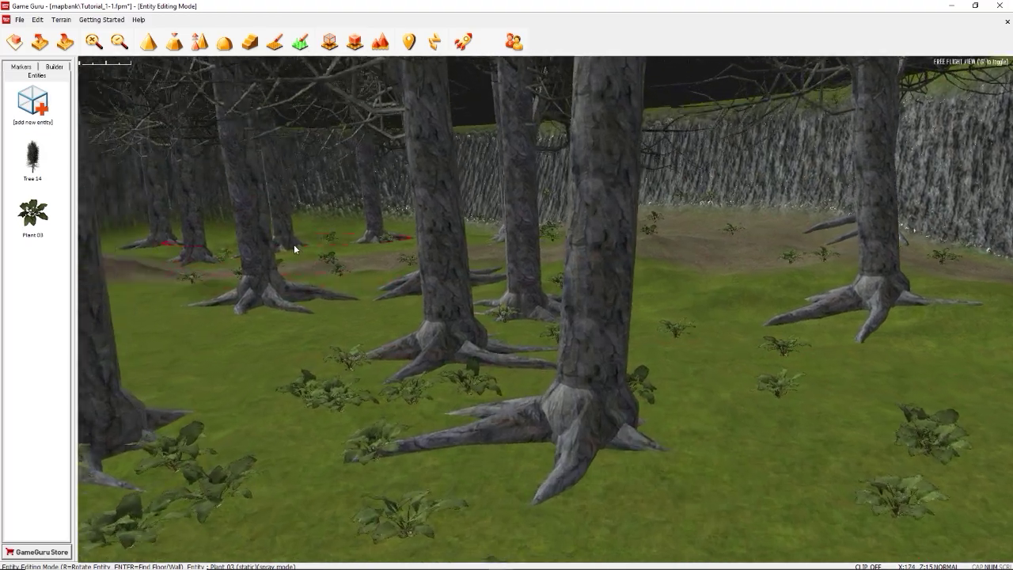
Adjust the spray circle and spray Plant 03 around the tree trunks on the grass beyond the dirt path.
key("w")
key("minus")
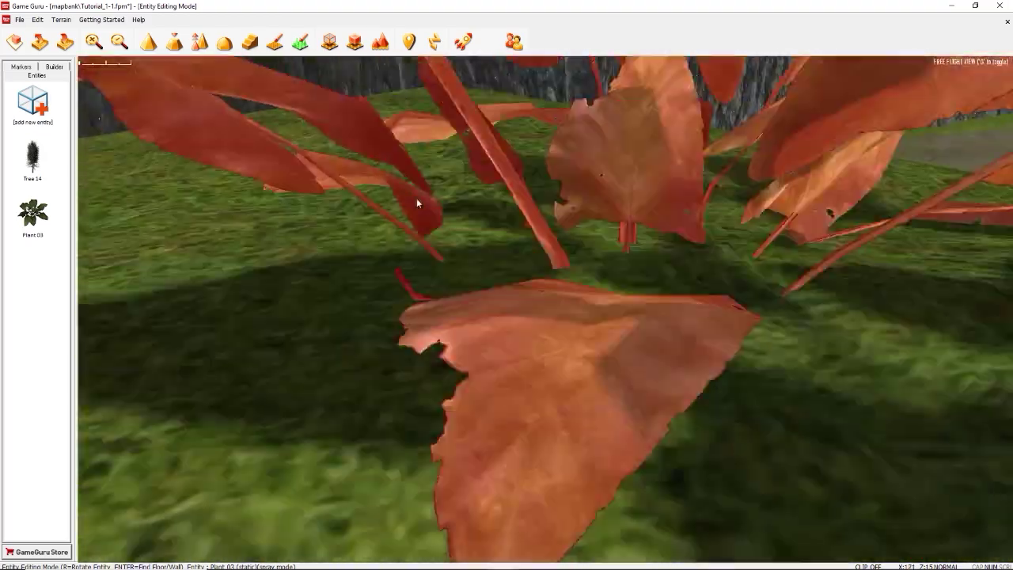
key("w")
right_click_drag(469, 212, 469, 277)
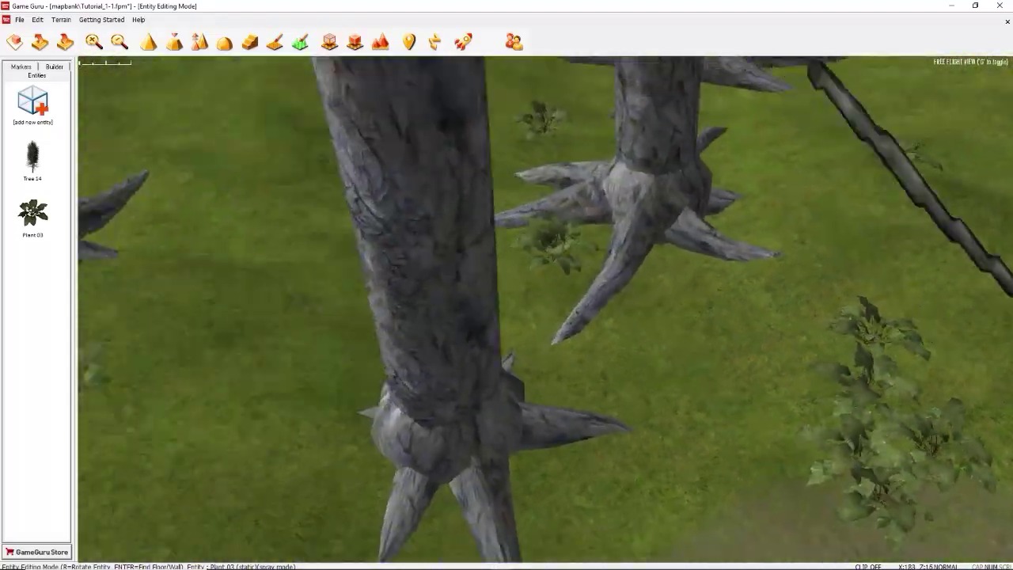
scroll(674, 254, "down", 6)
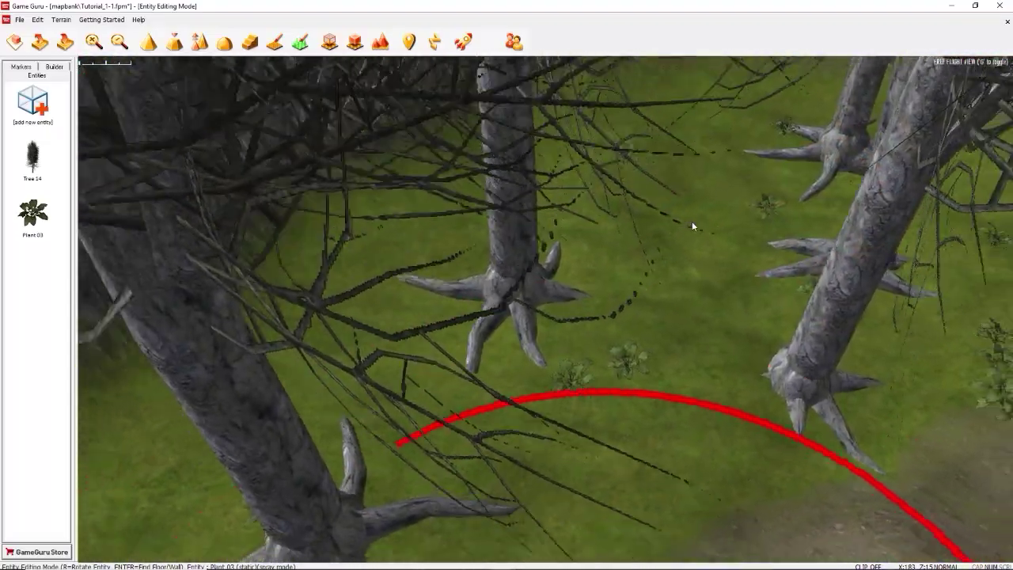
key("a")
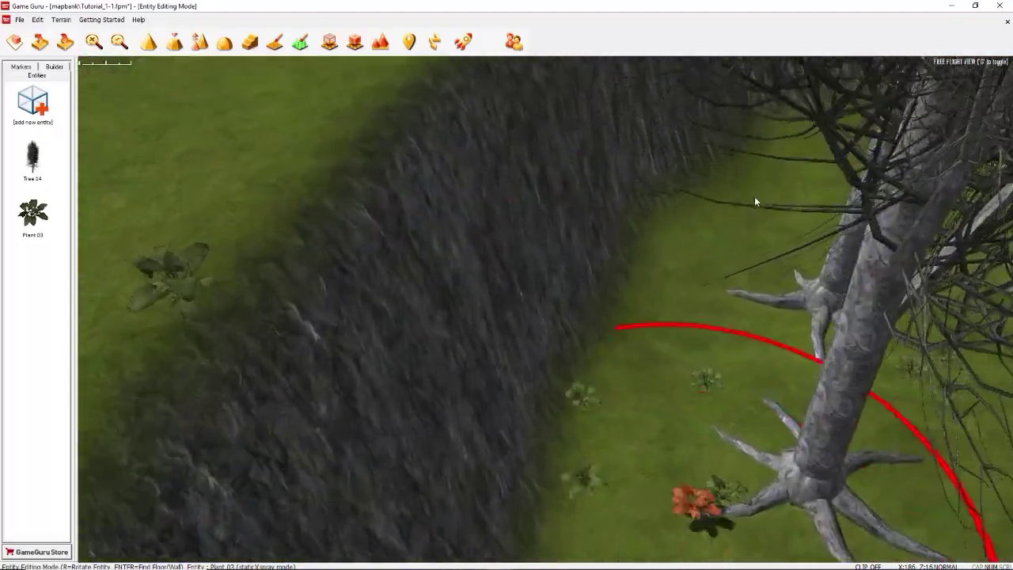
Spray Plant 03 around the tree roots on the grass along the base of the curved rock wall.
right_click_drag(754, 198, 808, 202)
key("w")
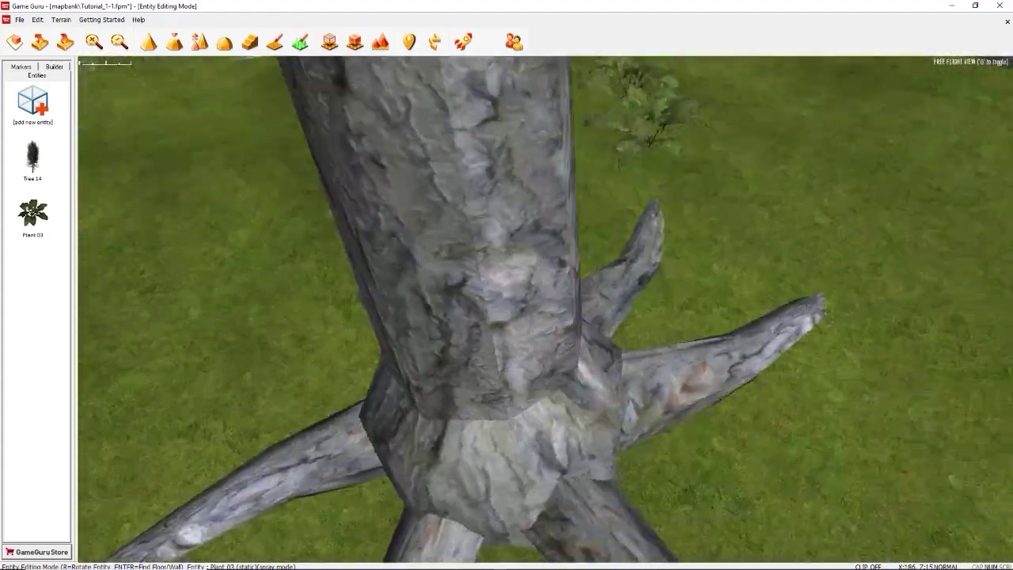
key("s")
right_click_drag(760, 293, 736, 305)
key("a")
mouse_move(736, 306)
left_mouse_down()
mouse_move(624, 347)
mouse_move(445, 208)
left_mouse_up()
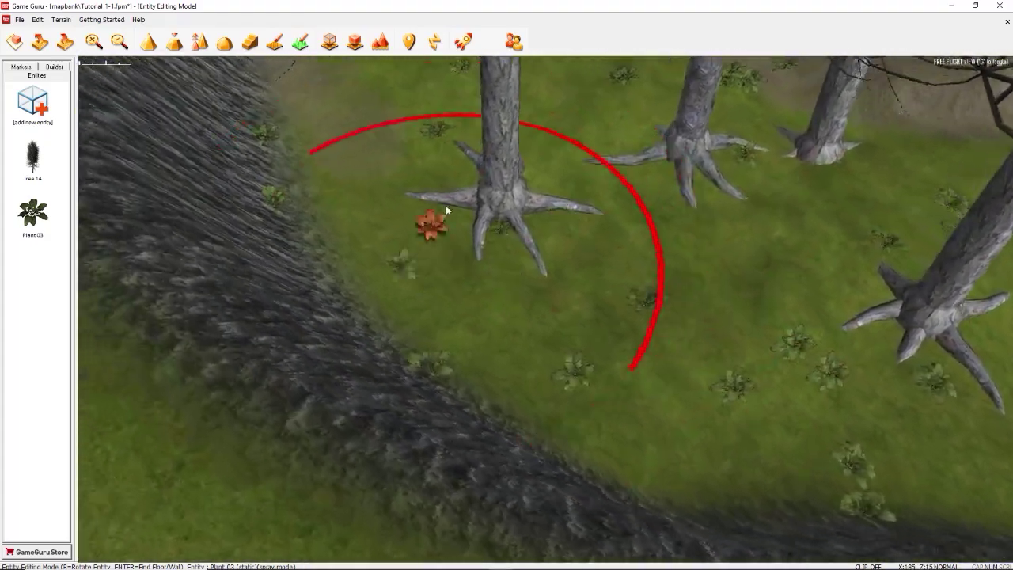
Spray Plant 03 over the bare dirt area at the foot of the rock wall.
right_click_drag(514, 309, 507, 206)
key("d")
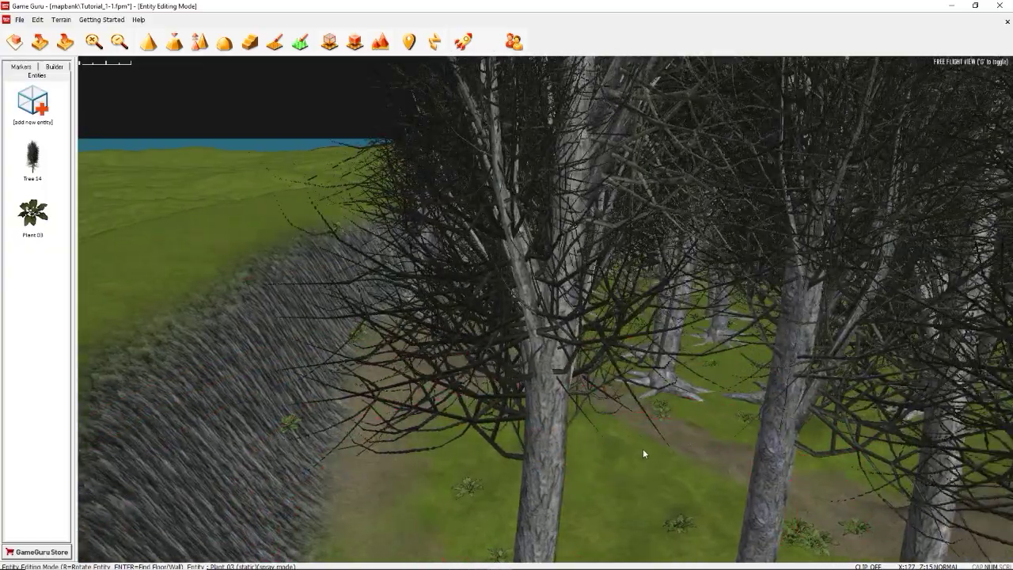
mouse_move(644, 454)
right_mouse_down()
mouse_move(407, 425)
mouse_move(504, 422)
mouse_move(468, 404)
mouse_move(334, 391)
mouse_move(530, 431)
right_mouse_up()
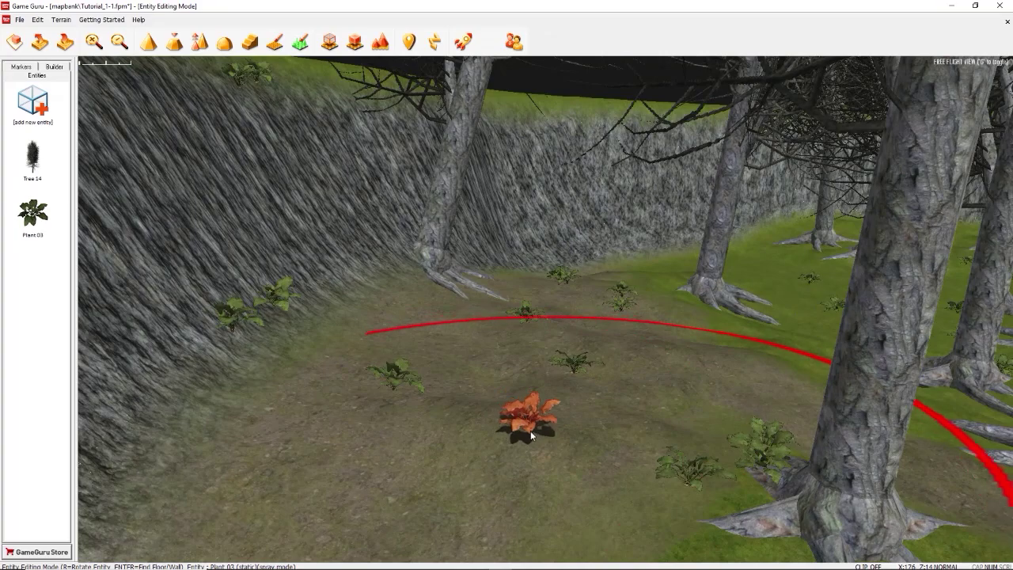
key("w")
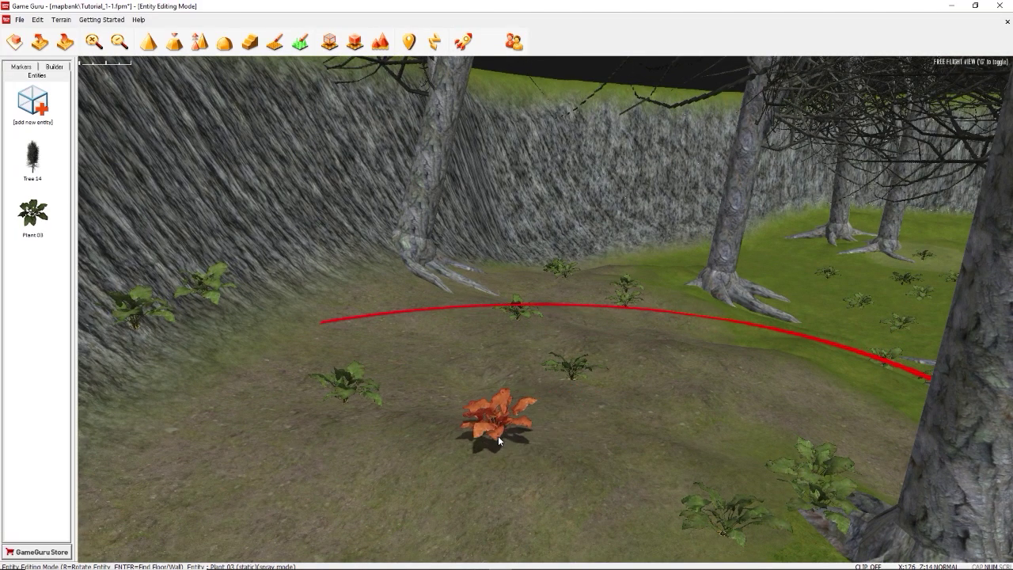
Leave spray mode and delete the Plant 03 that overlaps the root of the tree beside the dirt path.
key("t")
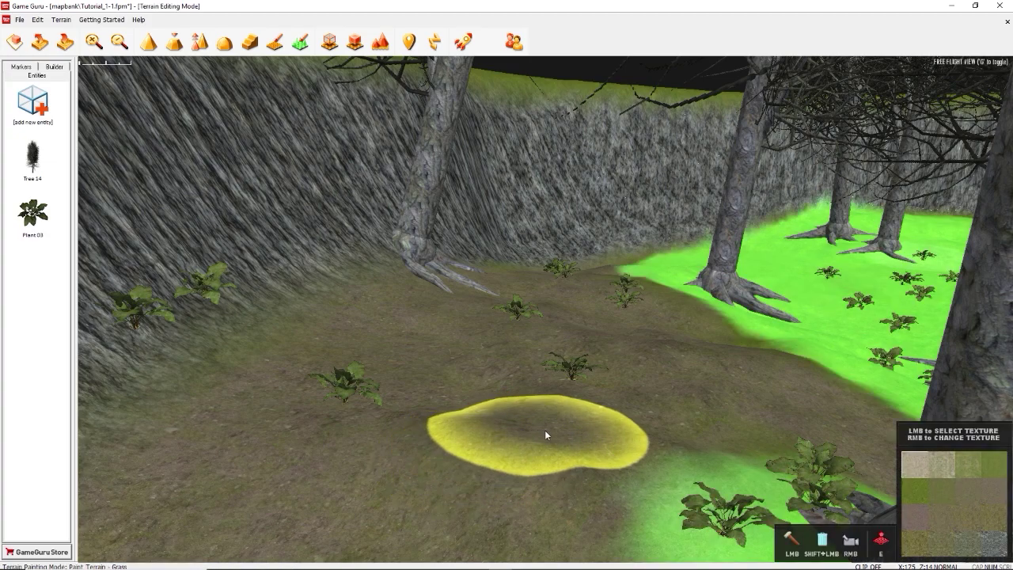
key("e")
right_click_drag(545, 430, 839, 360)
key("w")
right_click_drag(544, 309, 602, 412)
key("w")
right_click_drag(500, 448, 589, 417)
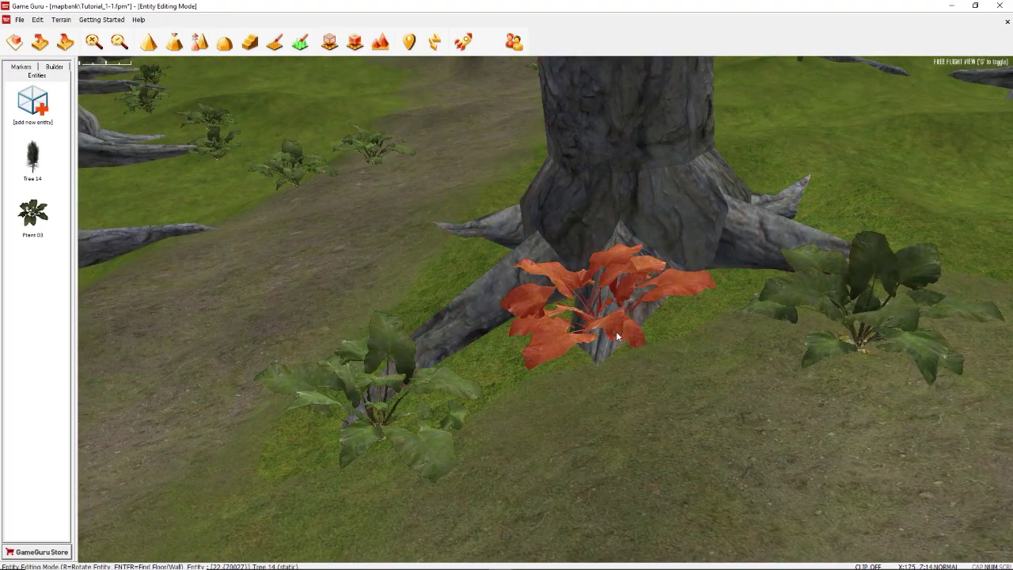
left_click(637, 339)
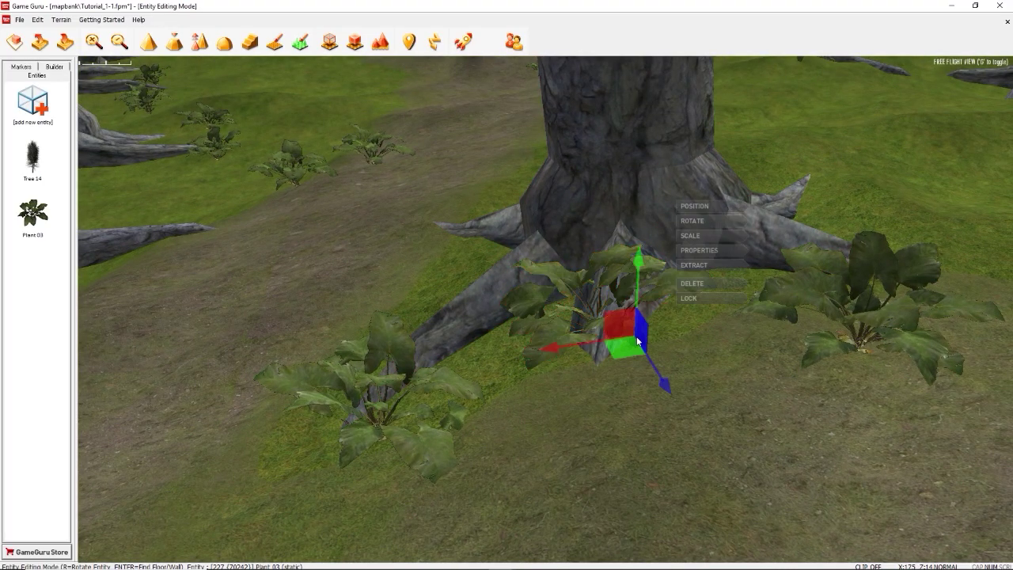
left_click(694, 283)
Select the two plants on the top edge of the rock wall together and delete them.
right_click_drag(695, 282, 639, 360)
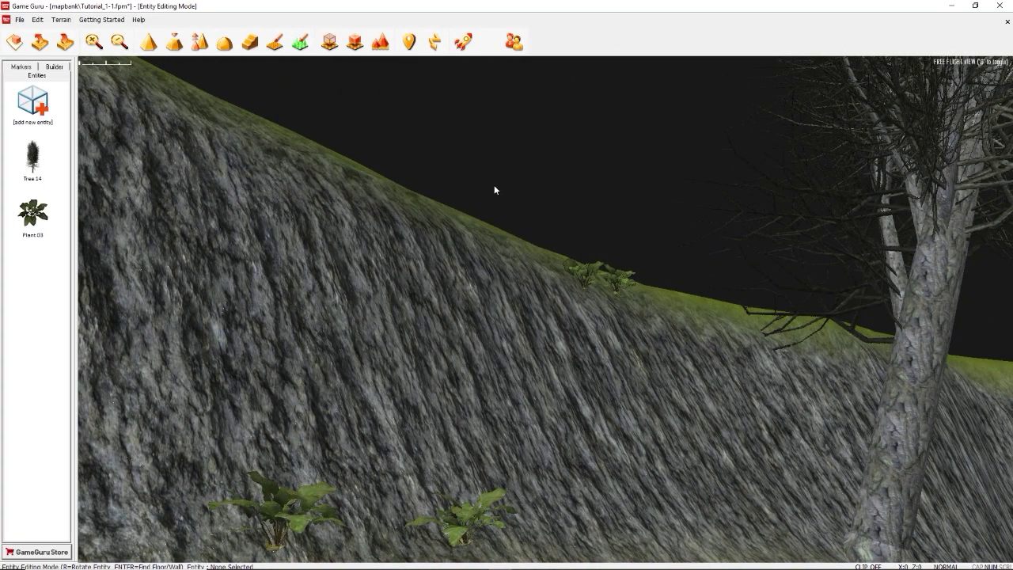
left_click_drag(494, 184, 590, 365)
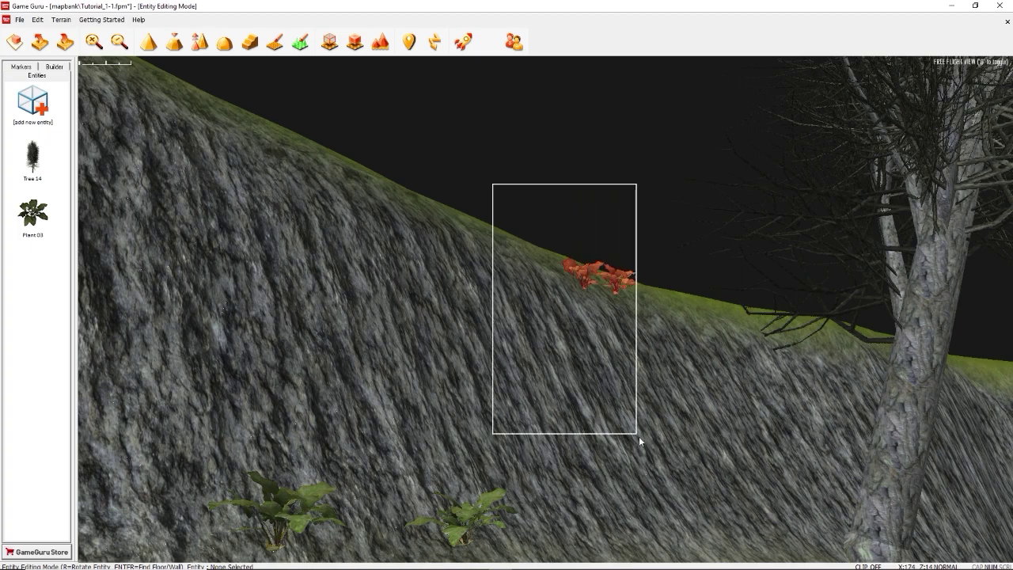
left_click_drag(699, 518, 686, 513)
left_click(625, 231)
Select the two plants sticking out of the lower face of the rock wall and delete them.
right_click_drag(626, 237, 328, 198)
left_click_drag(328, 197, 768, 464)
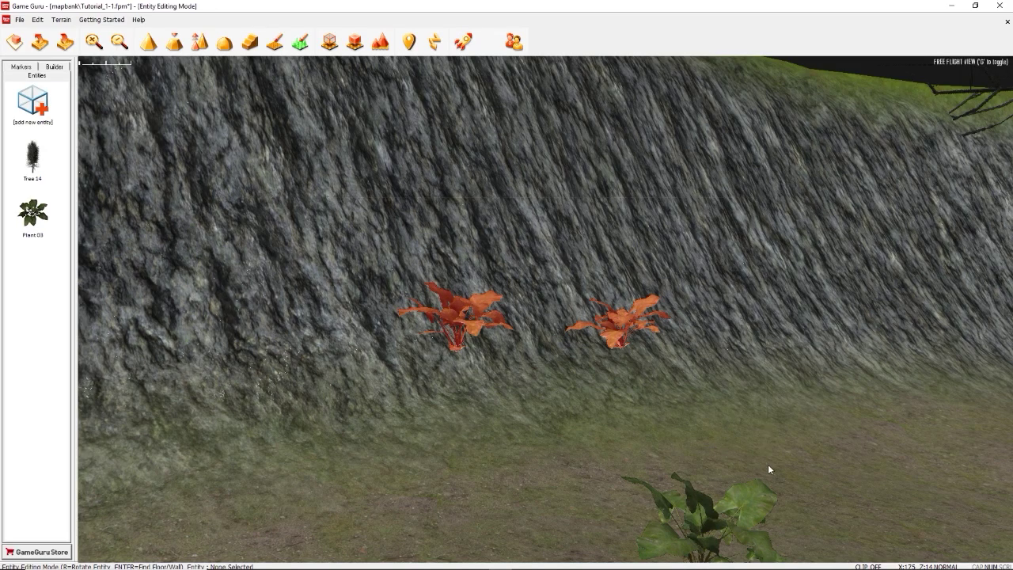
key("Delete")
right_click_drag(595, 396, 578, 332)
key("s")
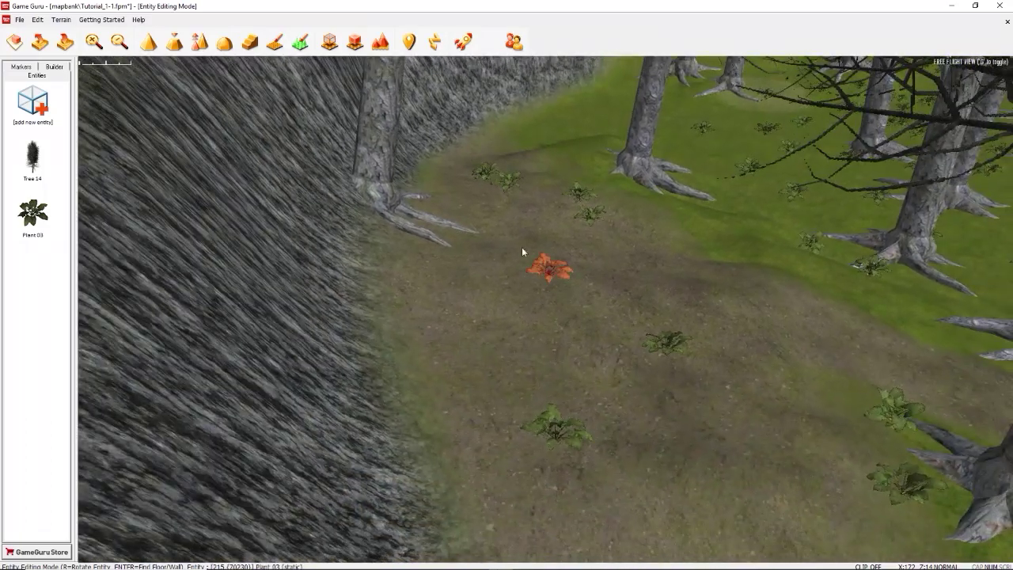